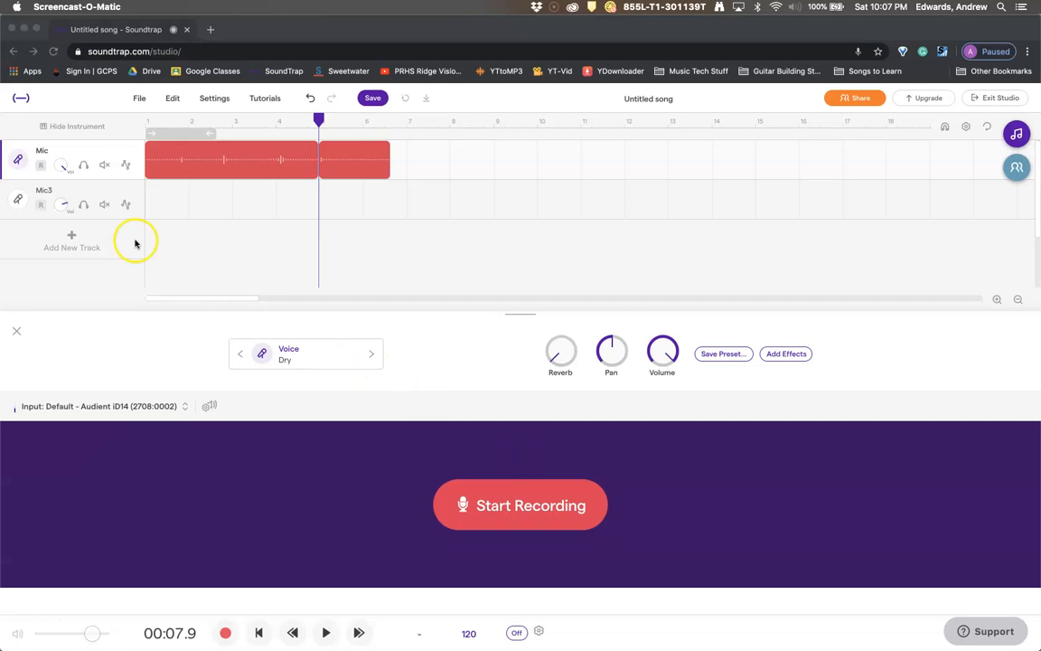
Step: Delete the empty Mic3 track below the recorded Mic track
{"action": "left_click", "coordinate": [99, 196]}
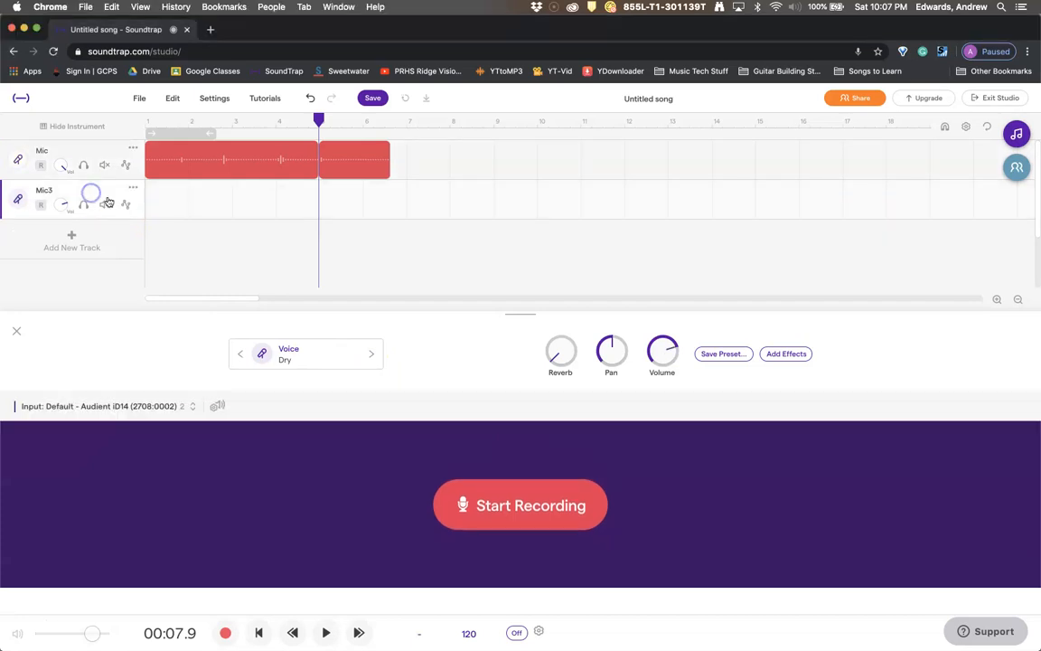
{"action": "right_click", "coordinate": [134, 187]}
{"action": "left_click", "coordinate": [185, 253]}
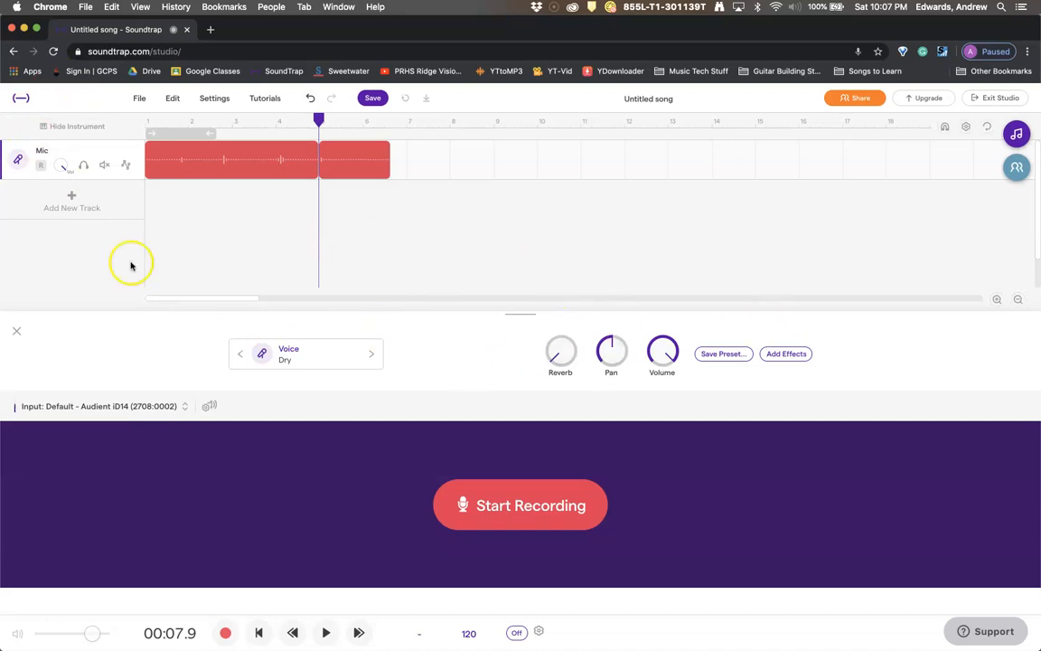
Step: Add a new Voice & microphones track to the song
{"action": "left_click", "coordinate": [15, 332]}
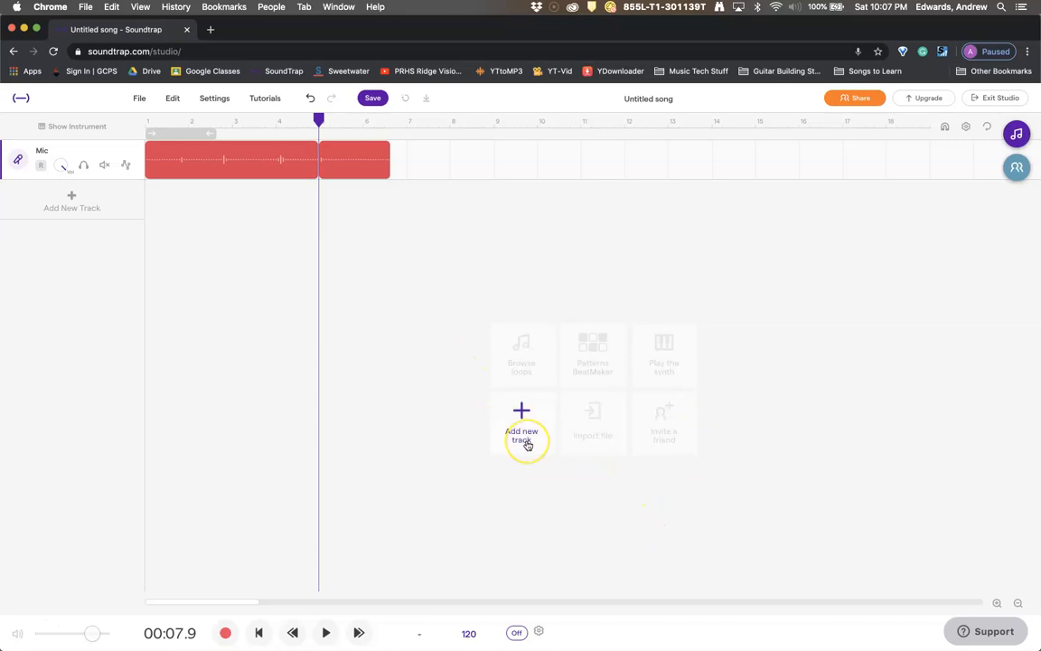
{"action": "left_click", "coordinate": [522, 412]}
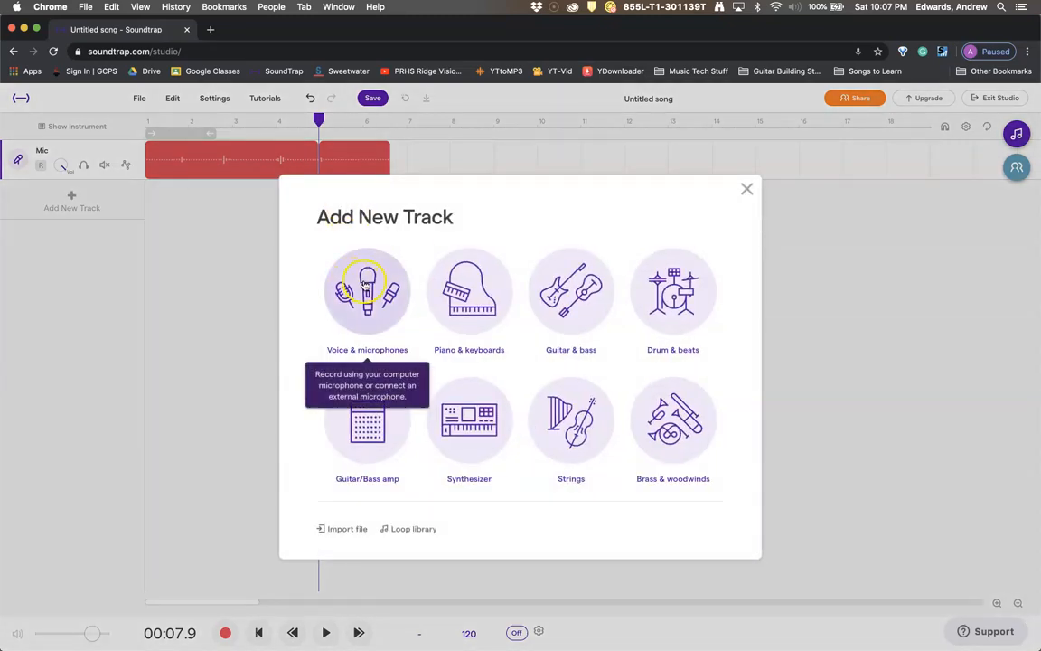
{"action": "left_click", "coordinate": [366, 289]}
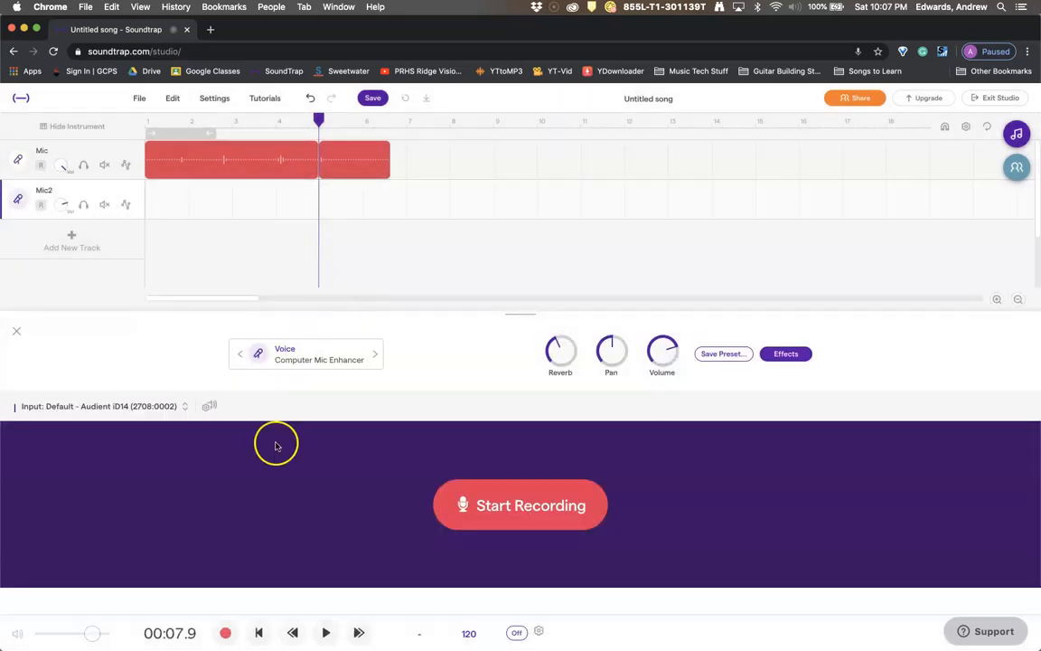
{"action": "left_click", "coordinate": [325, 508]}
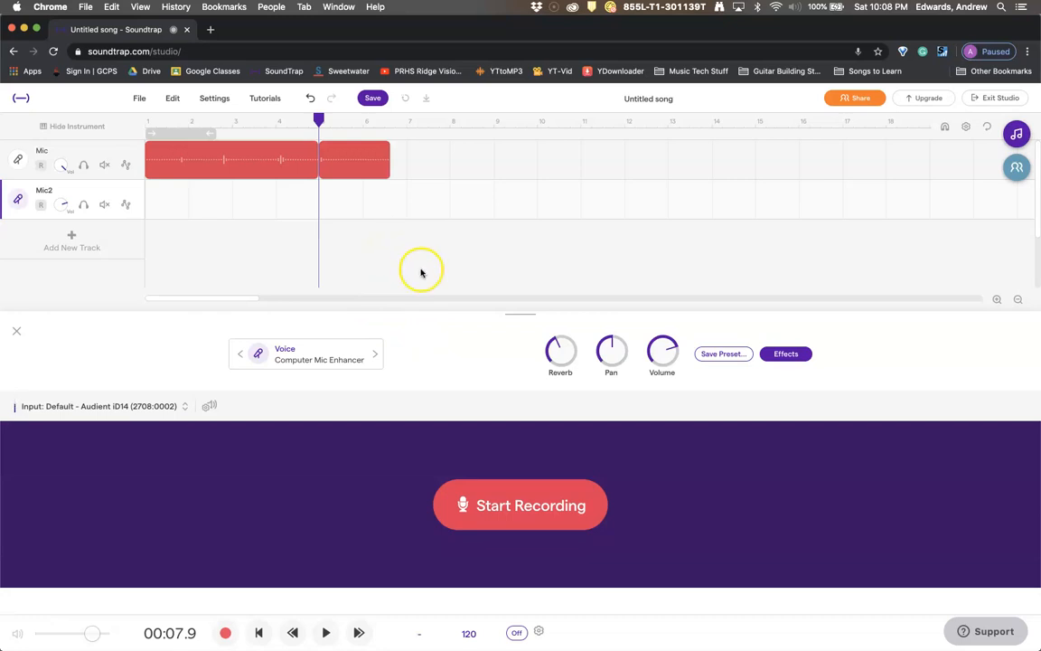
{"action": "left_click", "coordinate": [90, 239]}
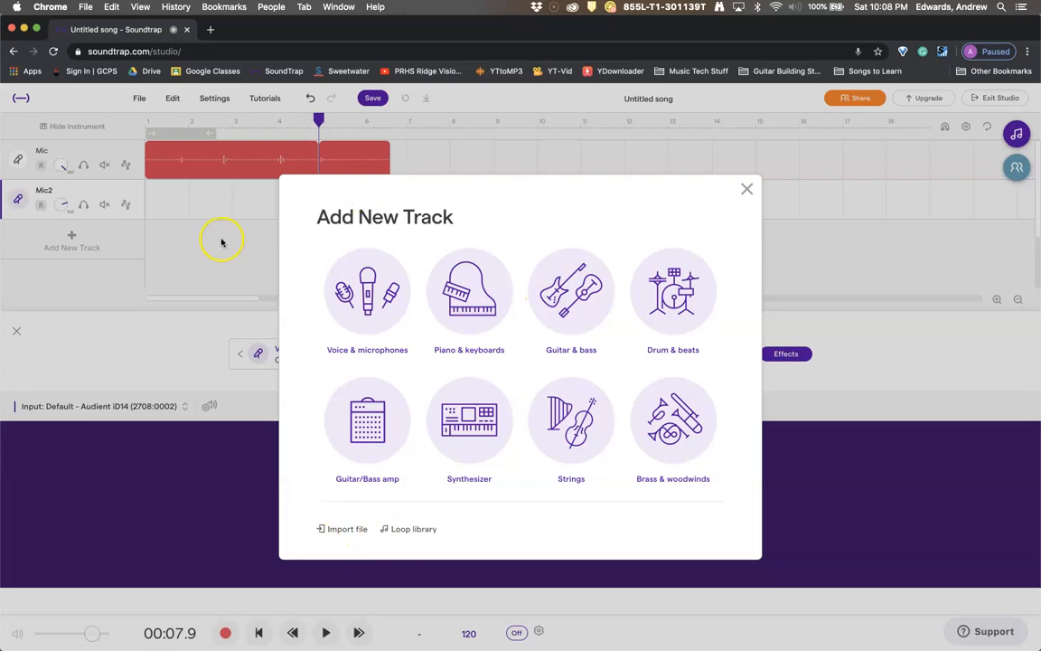
{"action": "left_click", "coordinate": [747, 189]}
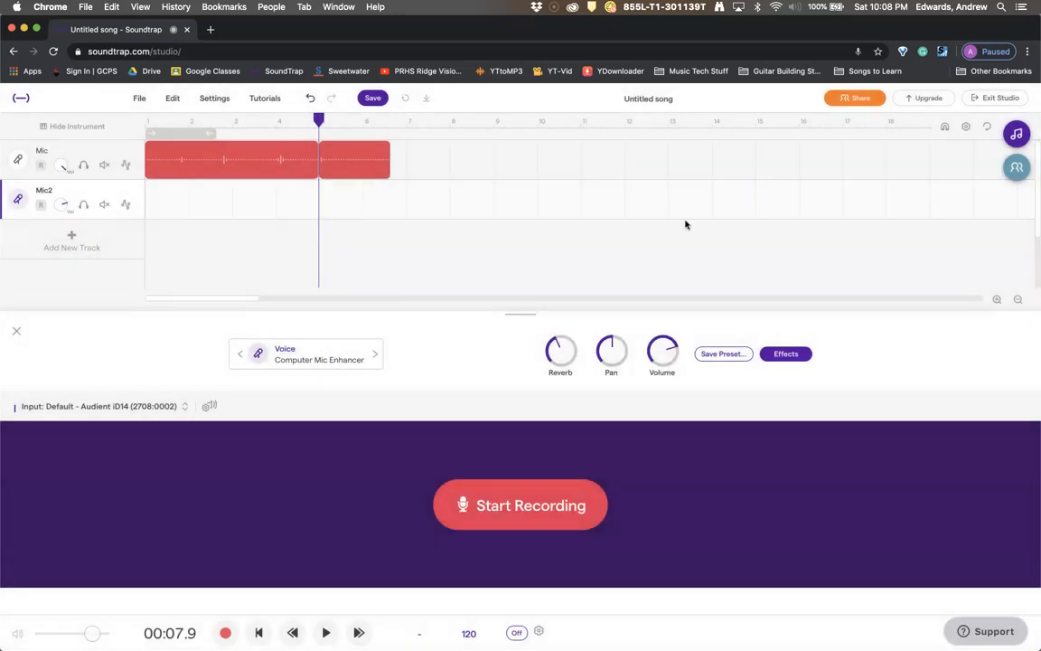
{"action": "left_click", "coordinate": [391, 234]}
{"action": "left_click", "coordinate": [383, 230]}
{"action": "left_click", "coordinate": [270, 215]}
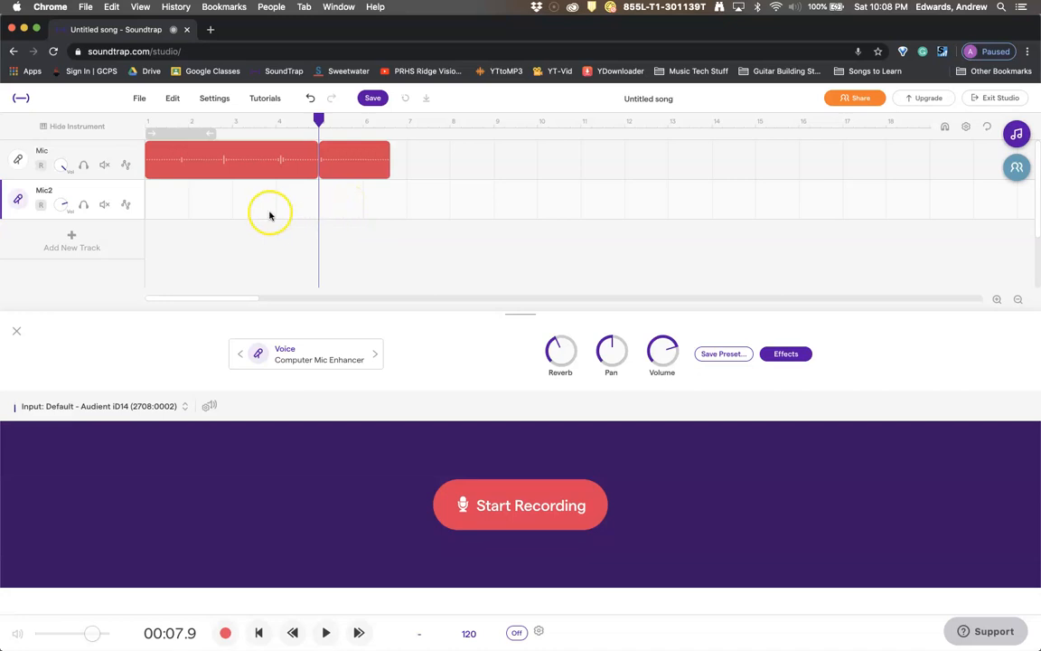
{"action": "left_click", "coordinate": [306, 261]}
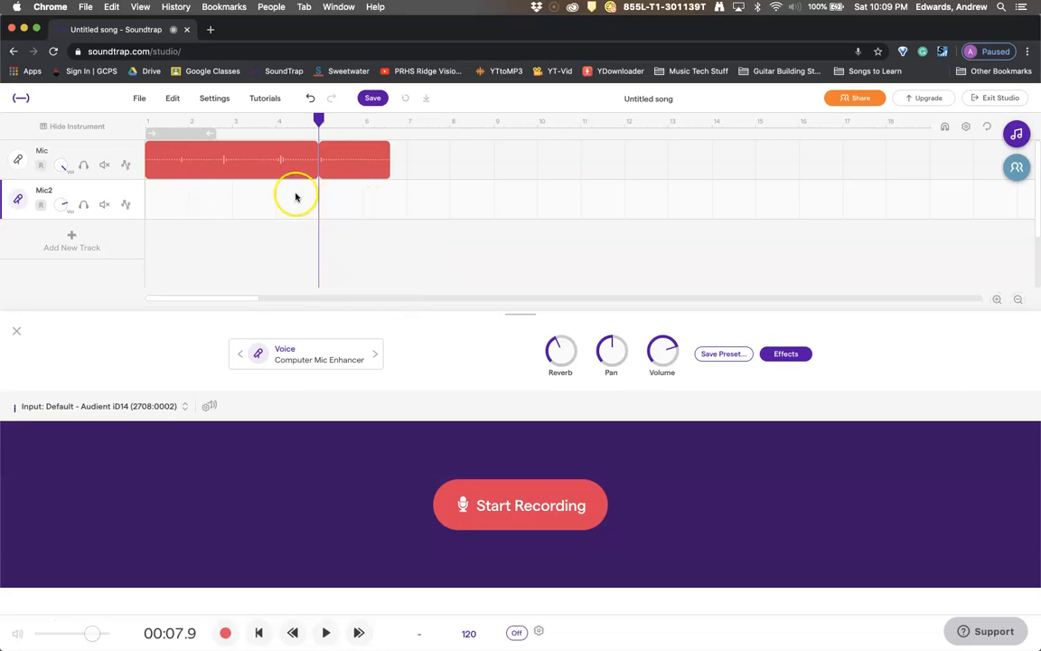
{"action": "left_click", "coordinate": [371, 246]}
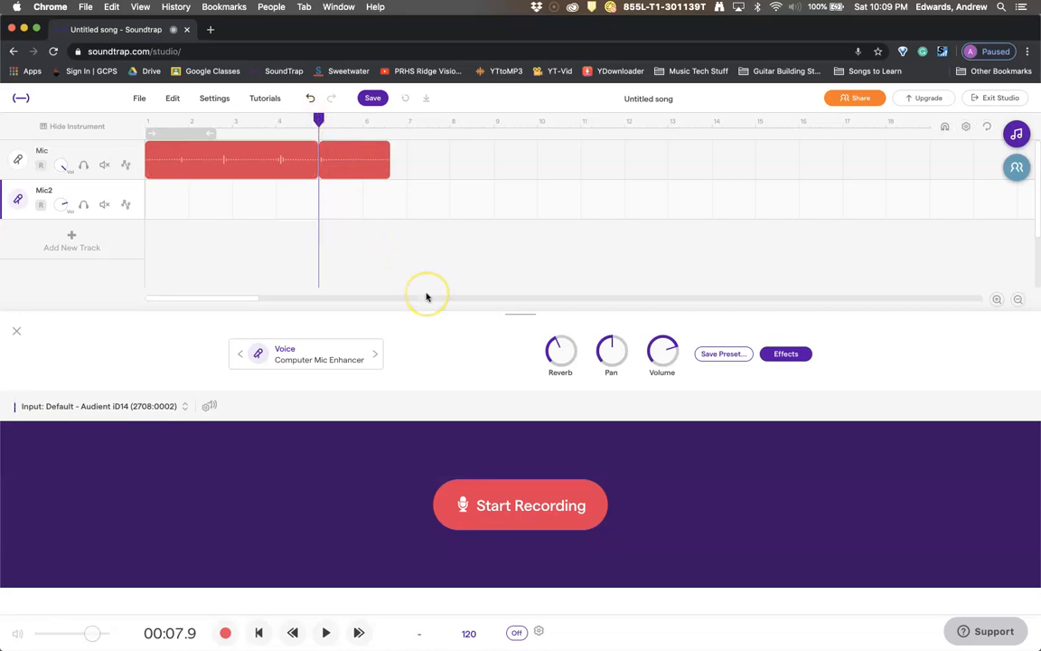
{"action": "left_click", "coordinate": [794, 7]}
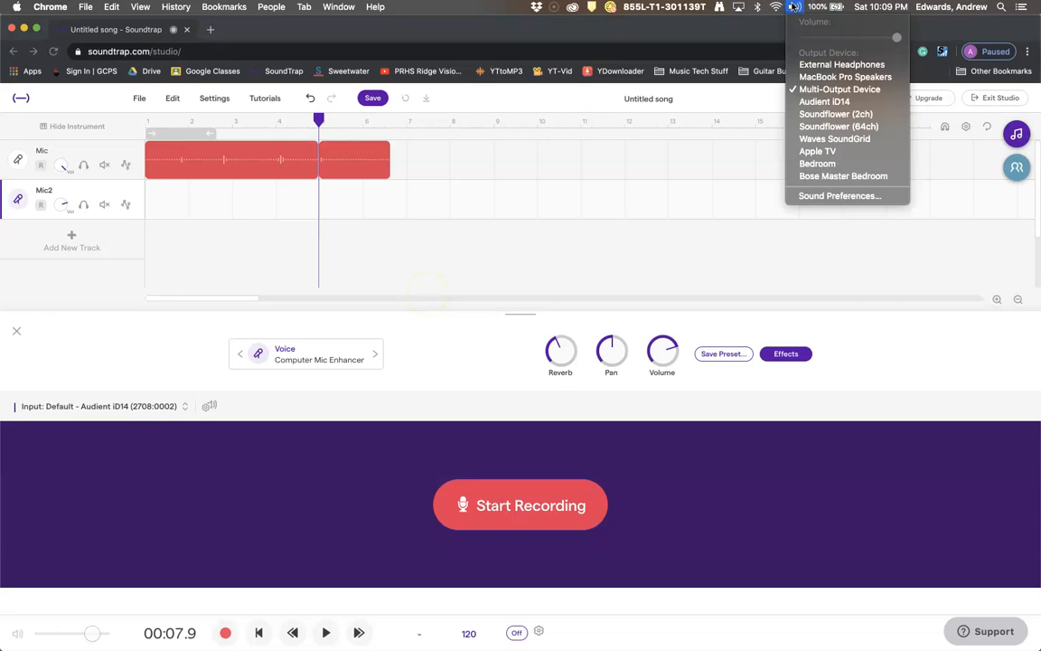
{"action": "left_click", "coordinate": [793, 8]}
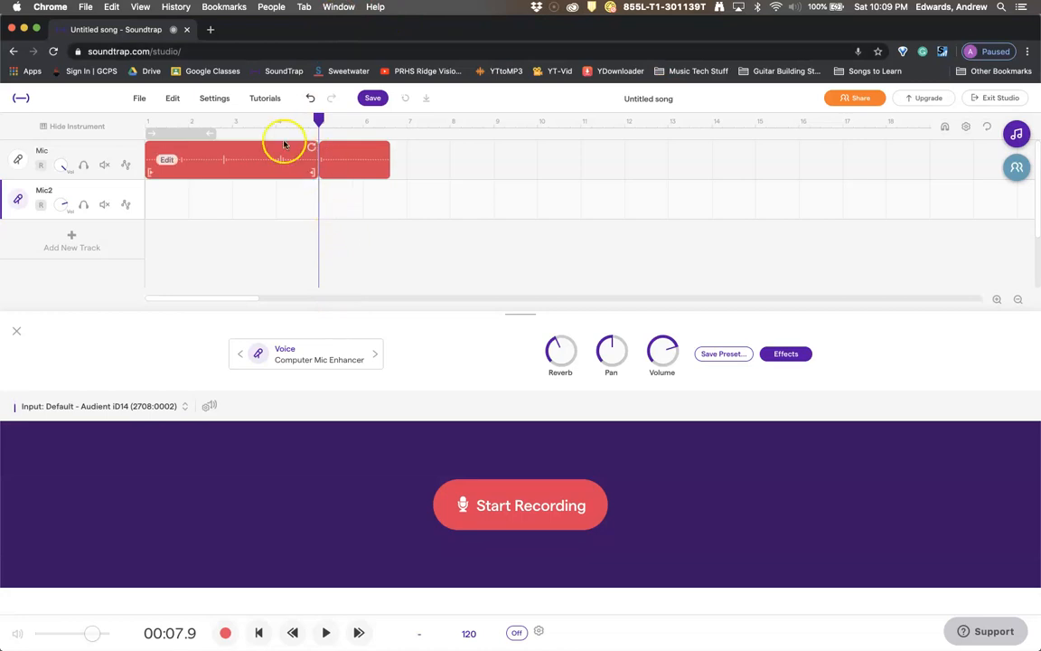
Step: Play the recorded Mic clips from the beginning of the song and stop partway through the second clip
{"action": "left_click", "coordinate": [148, 124]}
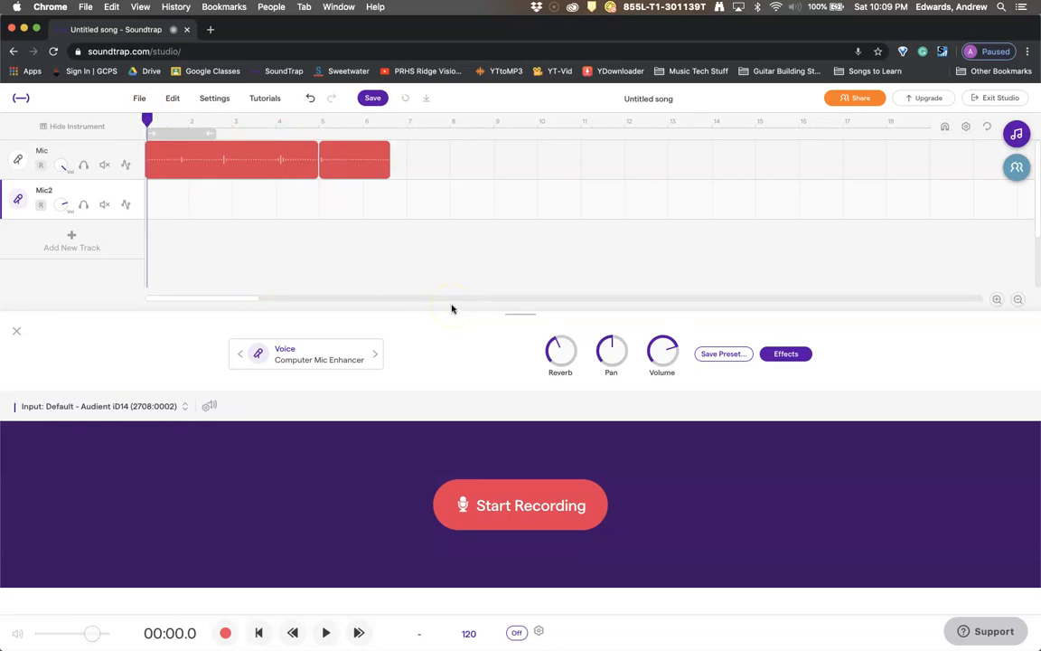
{"action": "key", "text": "space"}
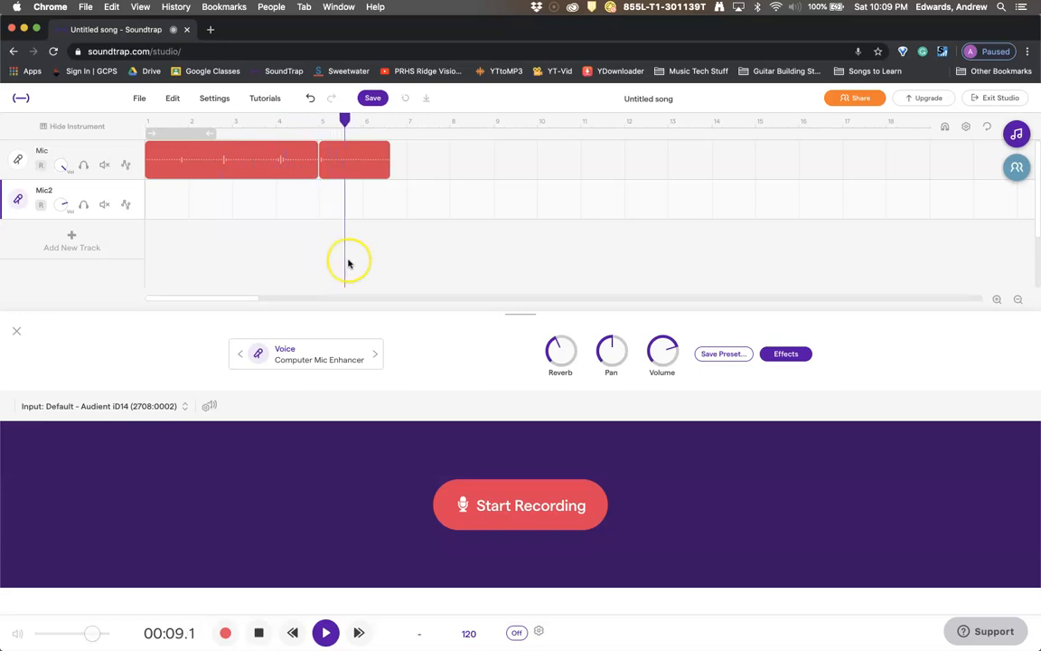
{"action": "key", "text": "space"}
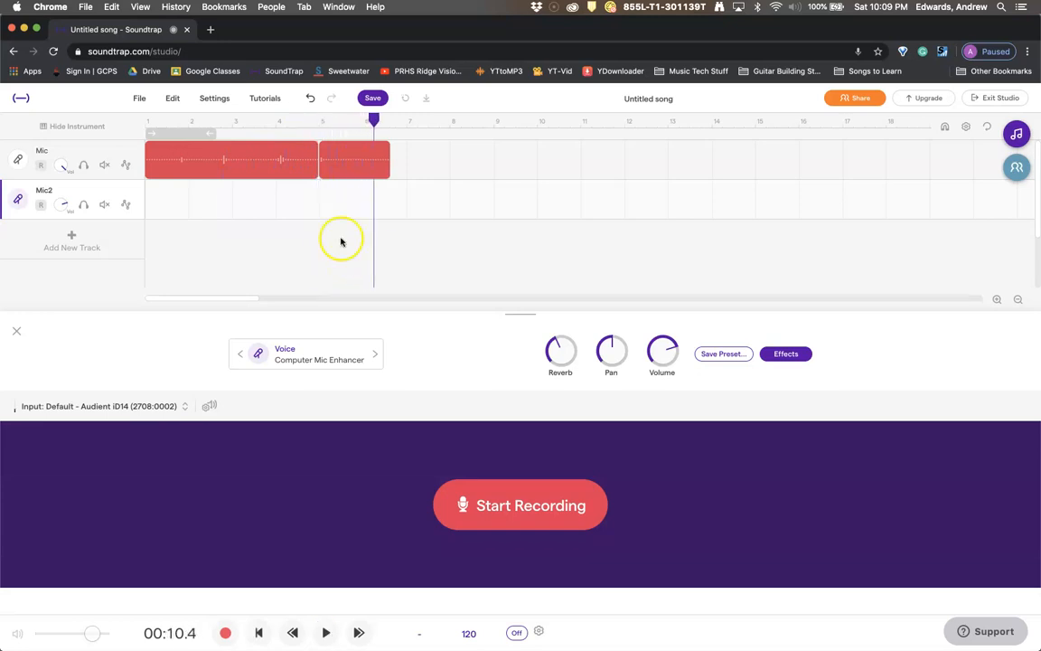
Step: Position the playhead exactly on the cut between the two clips of the Mic track
{"action": "left_click", "coordinate": [318, 120]}
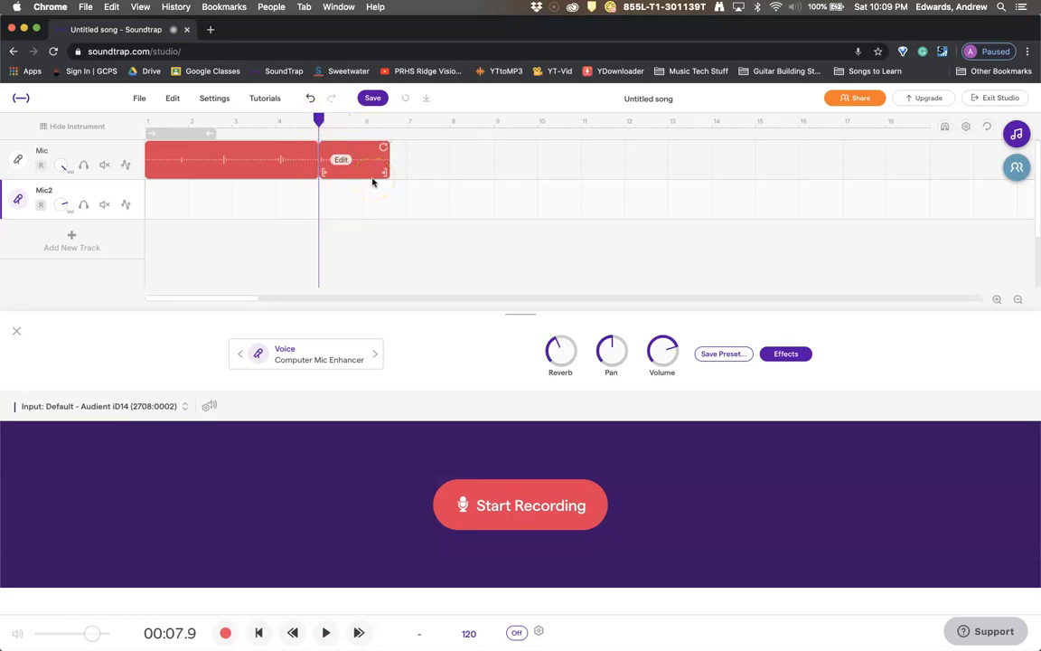
{"action": "left_click", "coordinate": [995, 301]}
{"action": "left_click", "coordinate": [996, 301]}
{"action": "left_click", "coordinate": [996, 301]}
{"action": "left_click", "coordinate": [994, 301]}
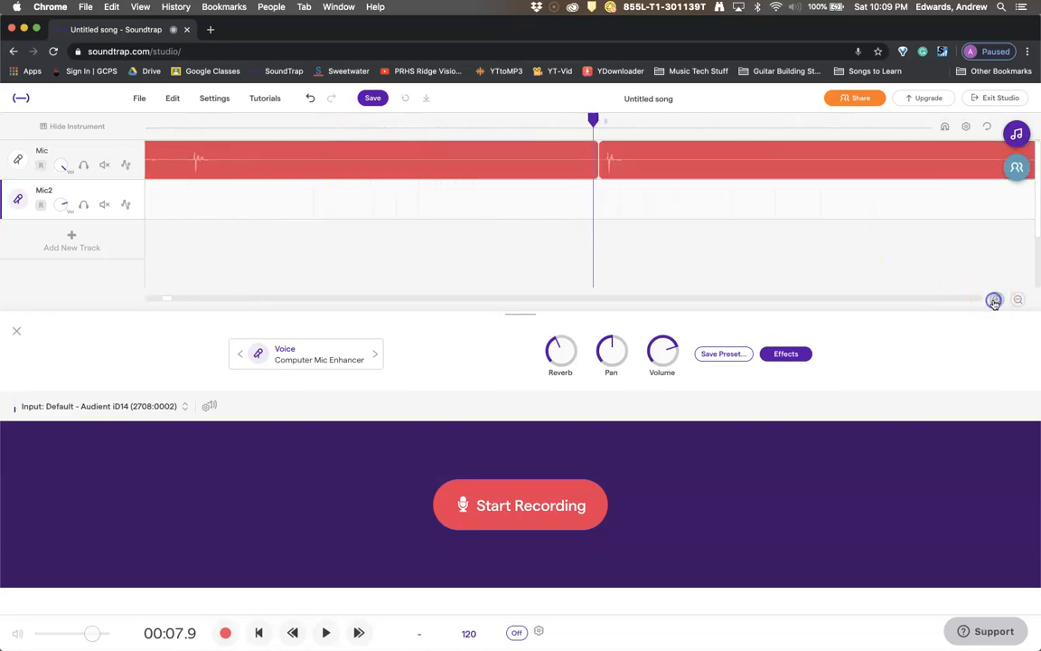
{"action": "left_click_drag", "start_coordinate": [593, 121], "coordinate": [599, 126]}
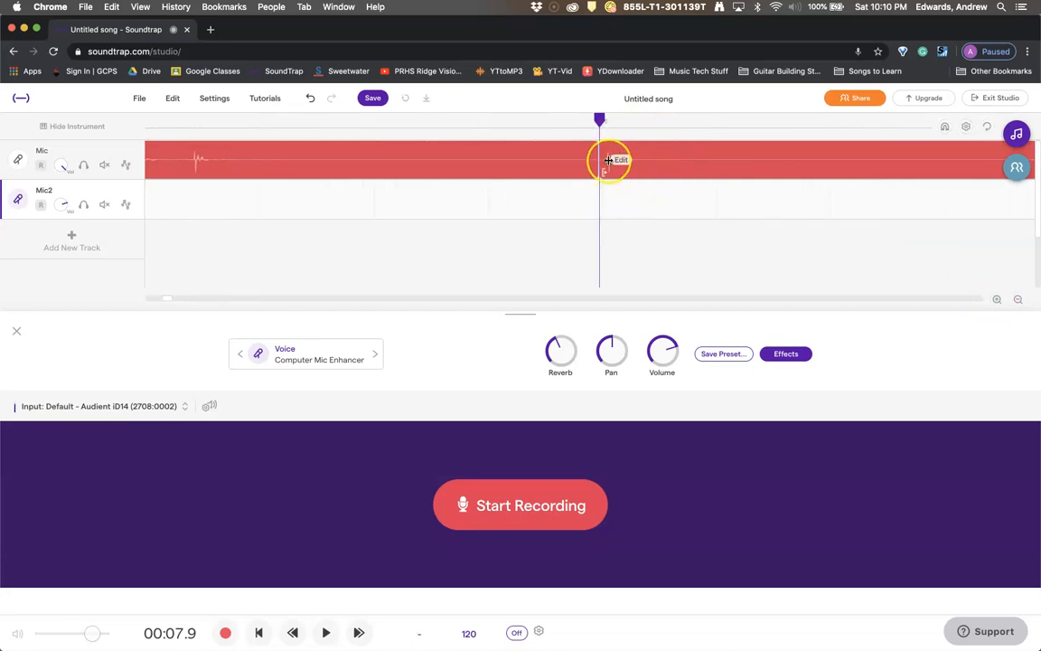
{"action": "left_click_drag", "start_coordinate": [600, 120], "coordinate": [599, 122]}
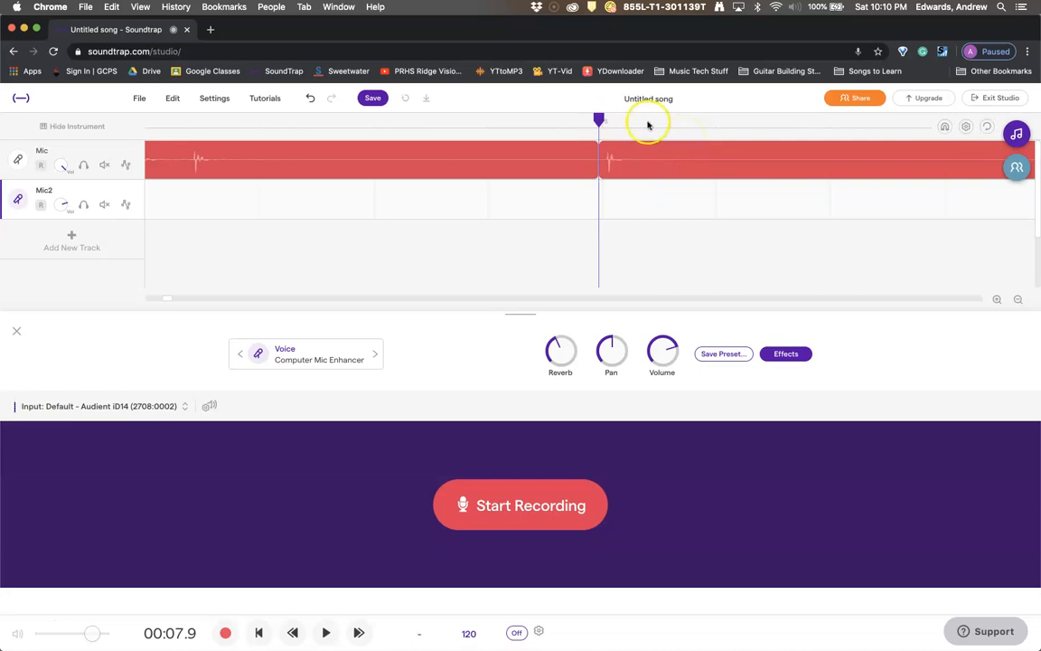
{"action": "left_click_drag", "start_coordinate": [604, 121], "coordinate": [599, 119]}
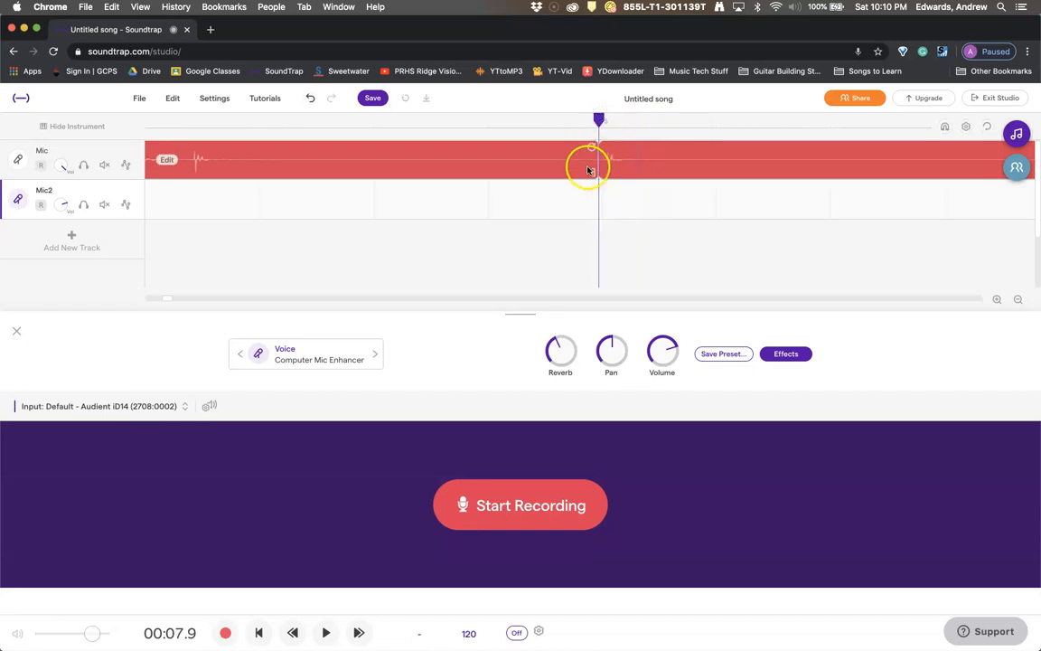
Step: Move the second Mic clip to the start of the Mic2 track and solo the Mic2 track
{"action": "left_click", "coordinate": [592, 160]}
{"action": "scroll", "coordinate": [672, 231], "scroll_direction": "down", "scroll_amount": 10}
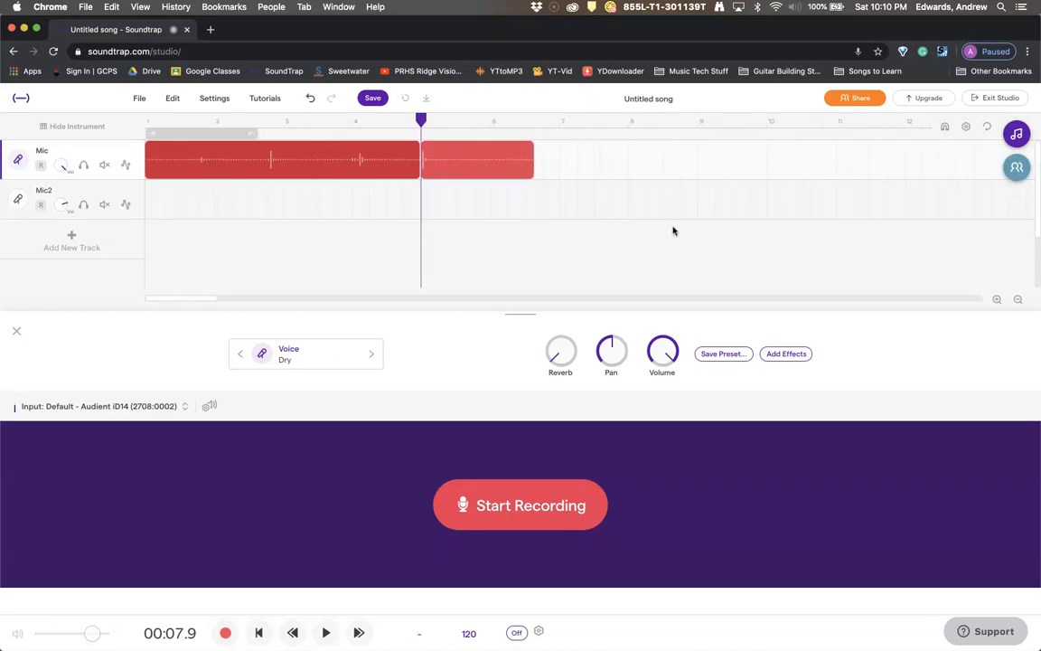
{"action": "scroll", "coordinate": [672, 231], "scroll_direction": "down", "scroll_amount": 4}
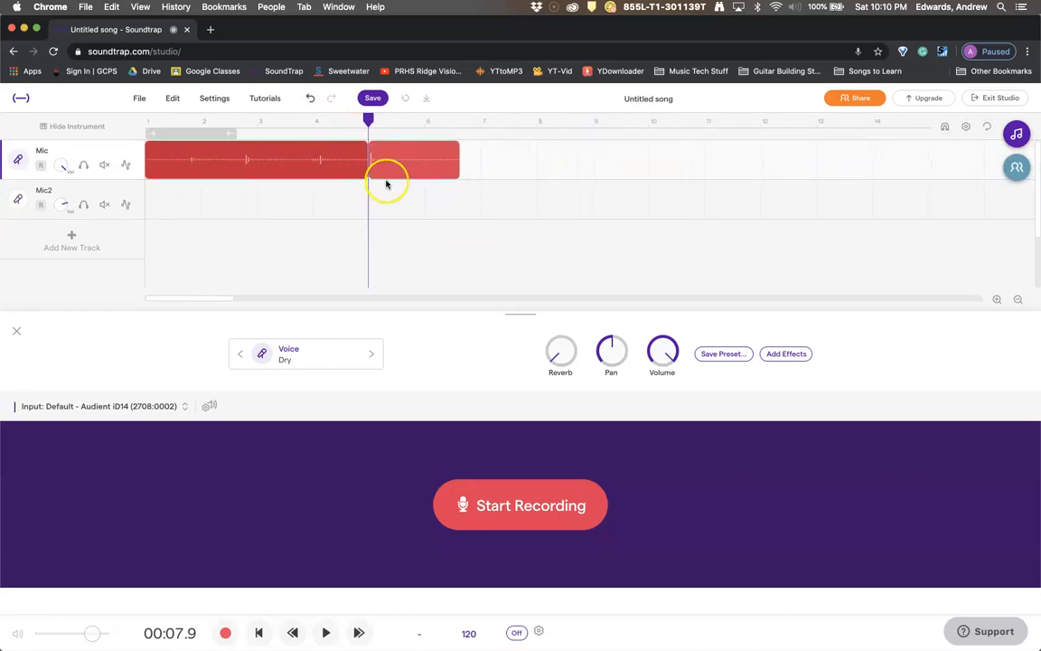
{"action": "mouse_move", "coordinate": [366, 160]}
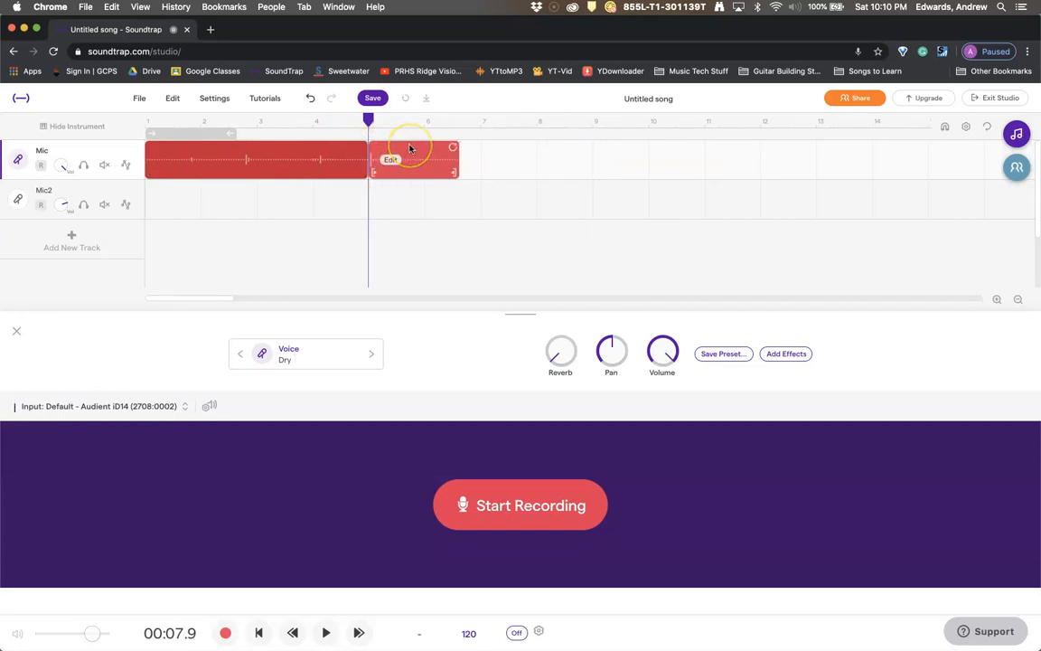
{"action": "left_click_drag", "start_coordinate": [409, 147], "coordinate": [189, 200]}
{"action": "left_click", "coordinate": [84, 207]}
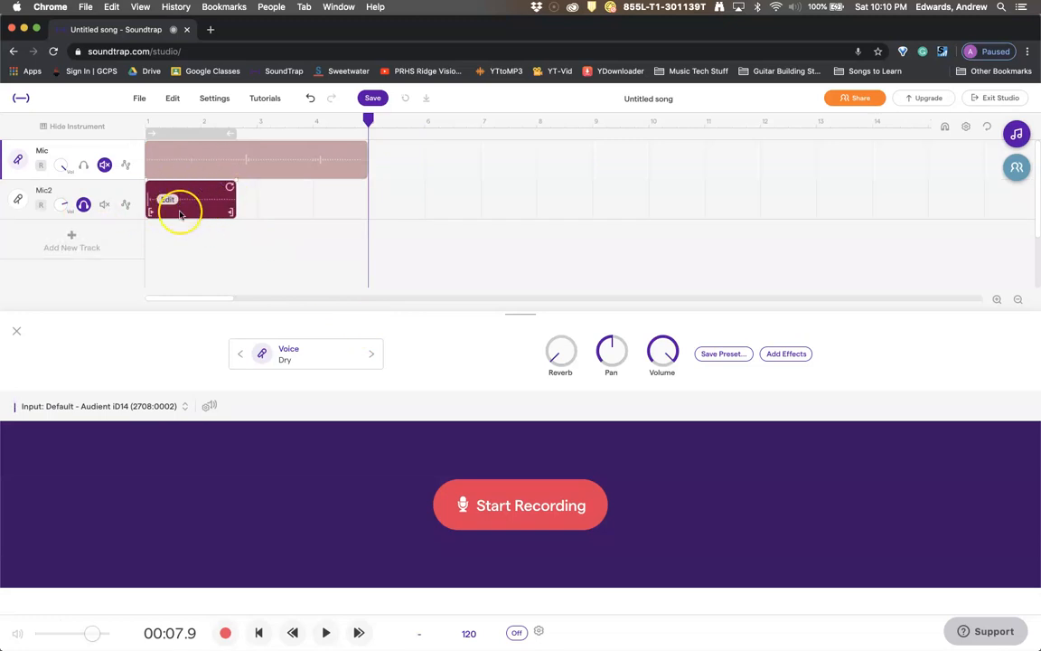
Step: Change the Mic2 track's instrument preset to Dry from the Voice and Mic category
{"action": "left_click", "coordinate": [97, 191]}
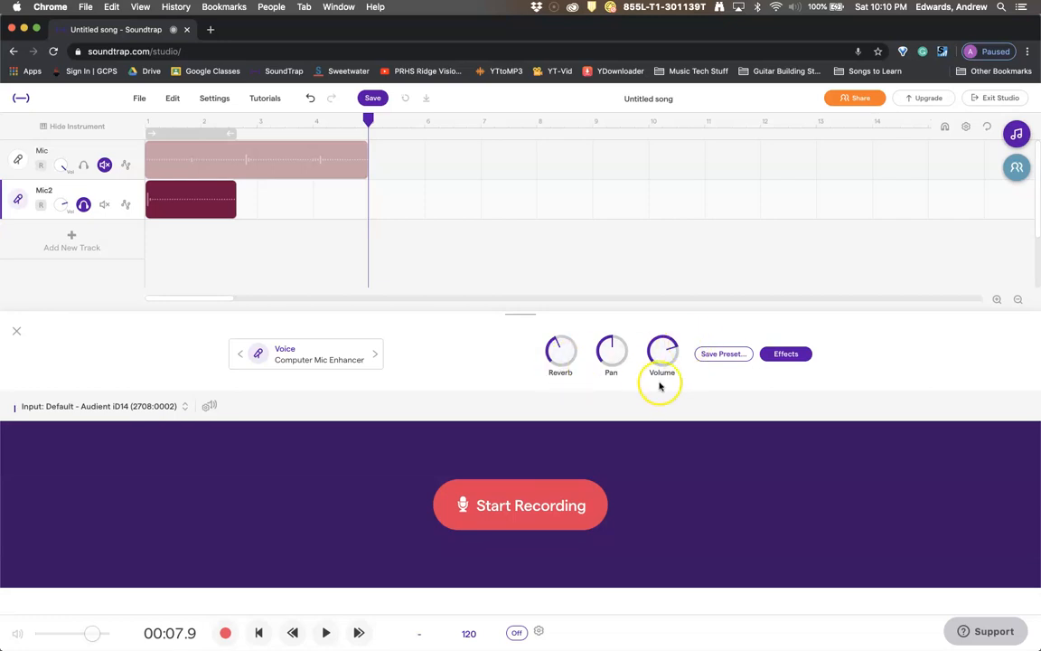
{"action": "left_click", "coordinate": [343, 349]}
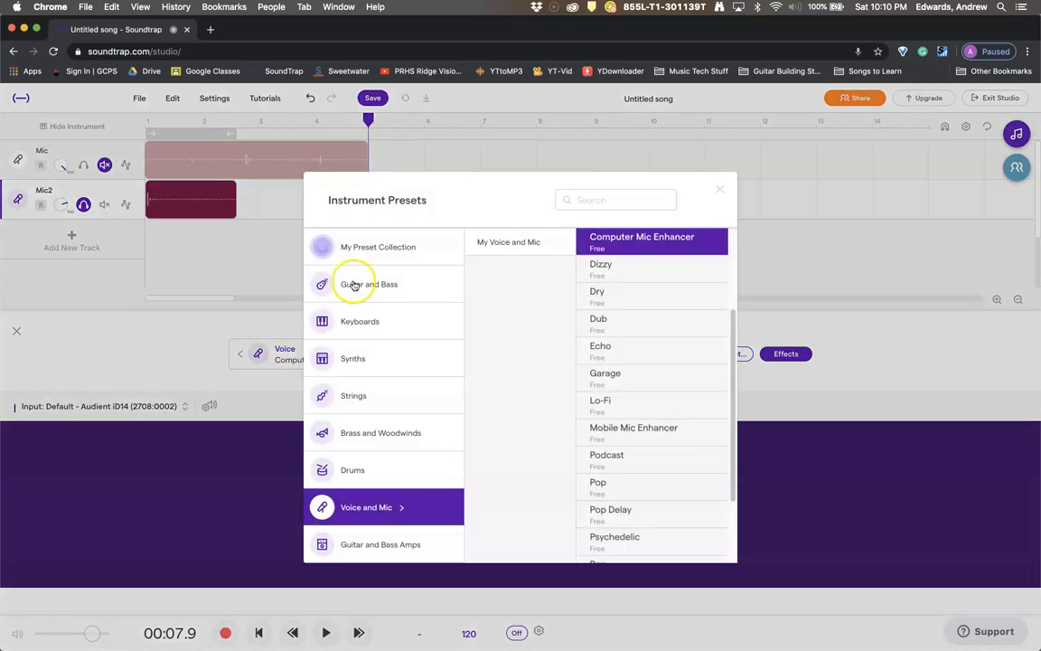
{"action": "left_click", "coordinate": [598, 290]}
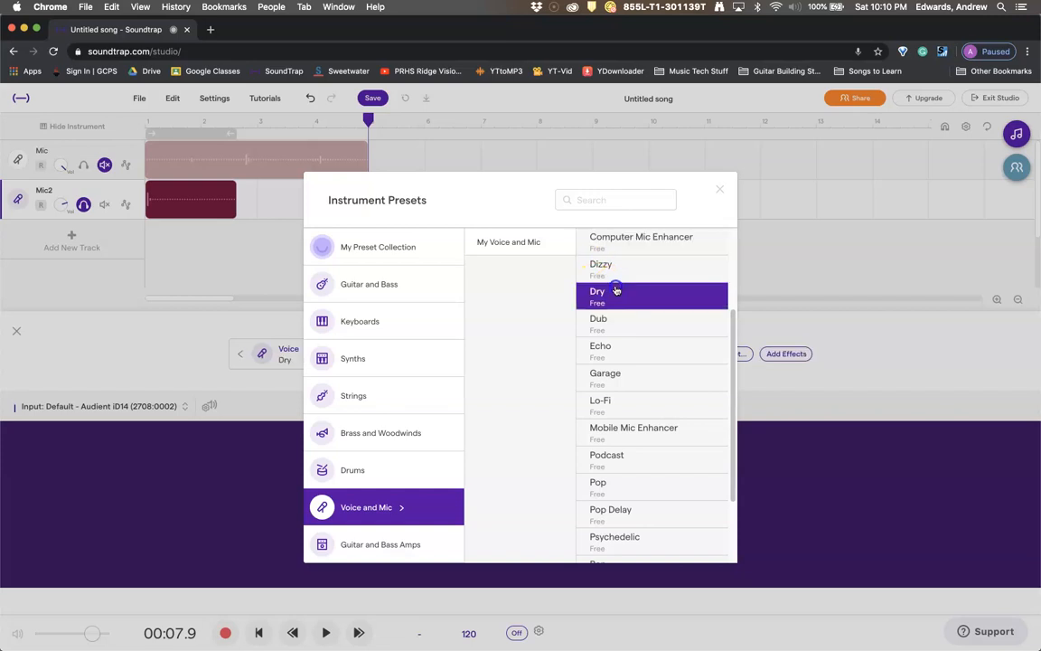
{"action": "left_click", "coordinate": [720, 193]}
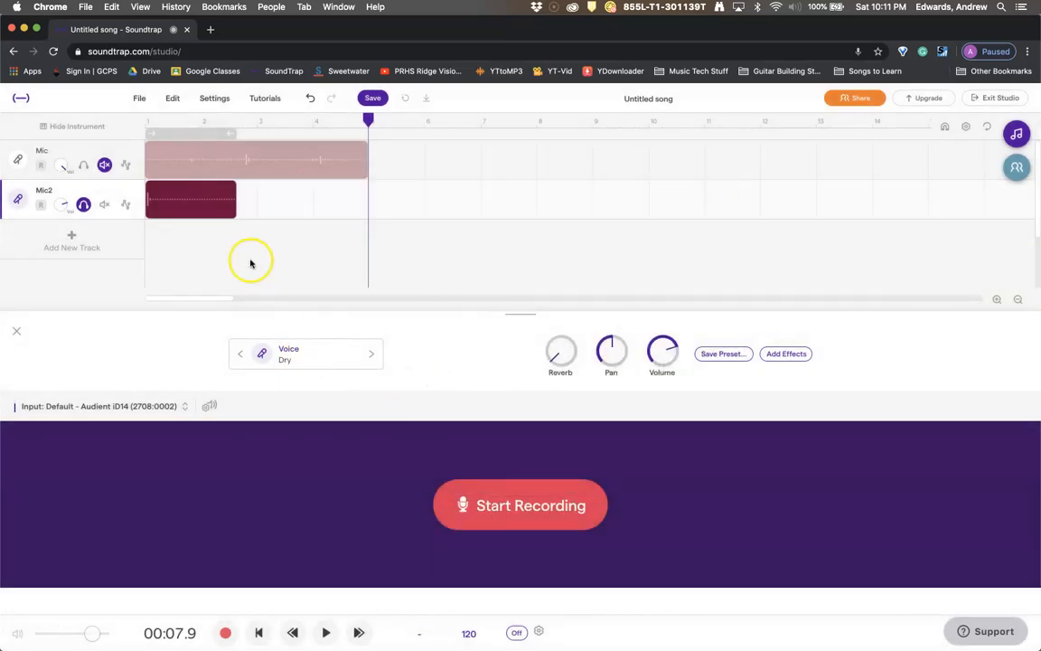
Step: Enable looping over the region spanning the Mic2 clip and play it back briefly
{"action": "left_click", "coordinate": [178, 135]}
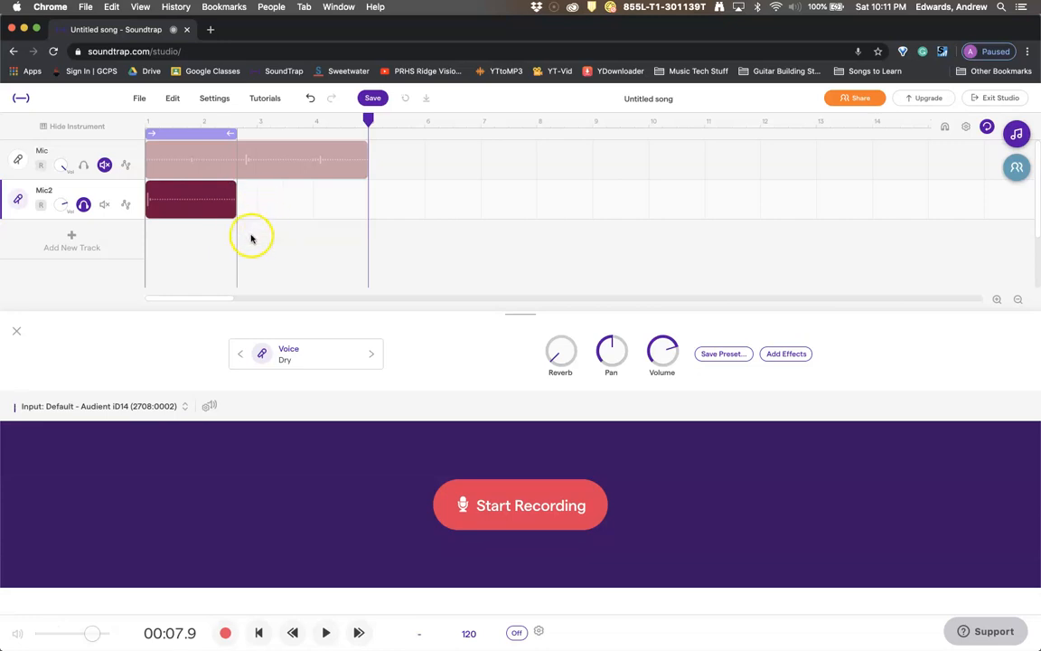
{"action": "mouse_move", "coordinate": [186, 215]}
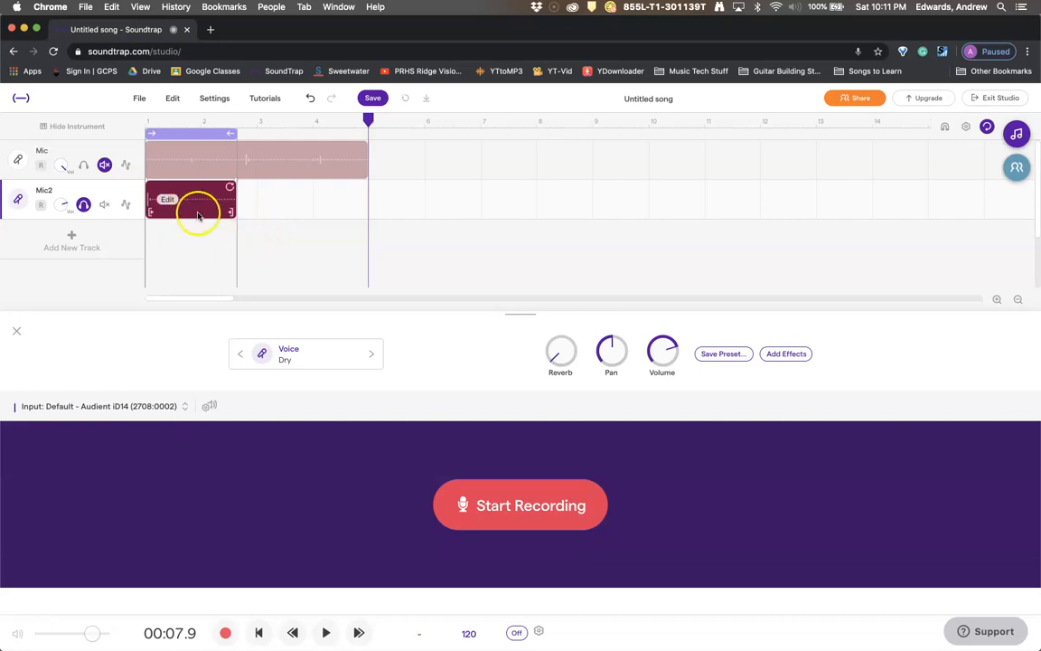
{"action": "key", "text": "space"}
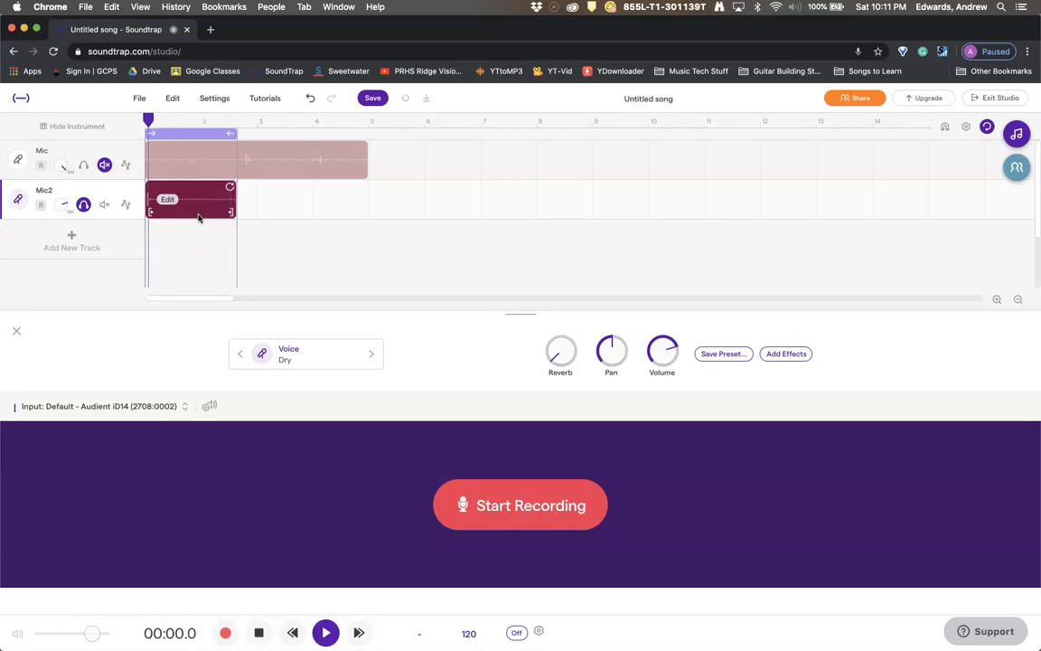
{"action": "key", "text": "space"}
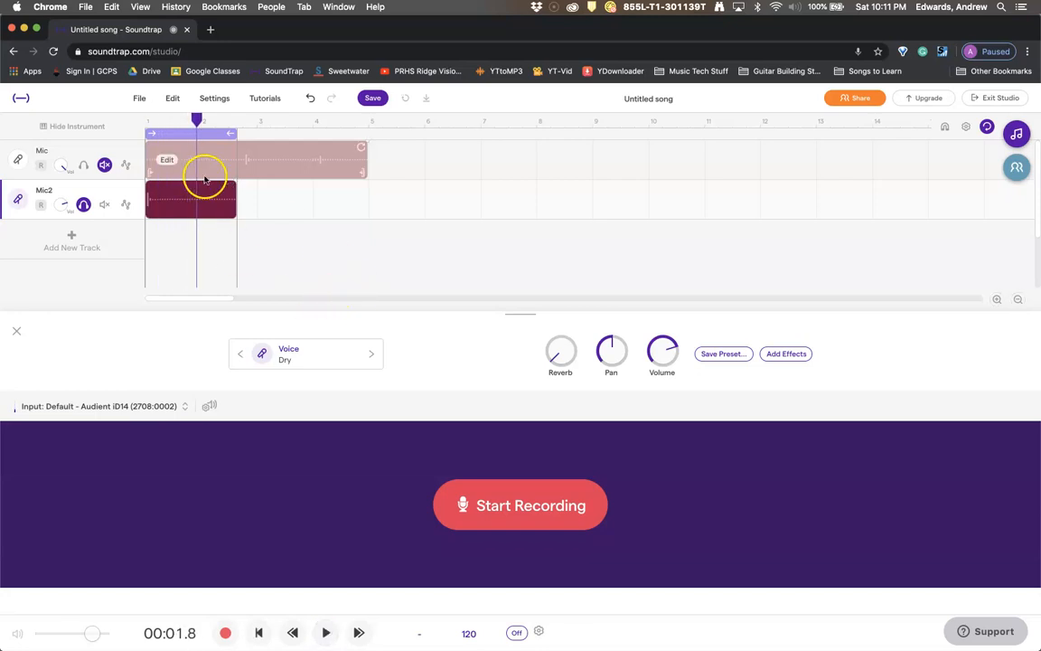
Step: Open the effects of the Mic2 track and raise its Vocal Amp volume to maximum
{"action": "left_click", "coordinate": [787, 355]}
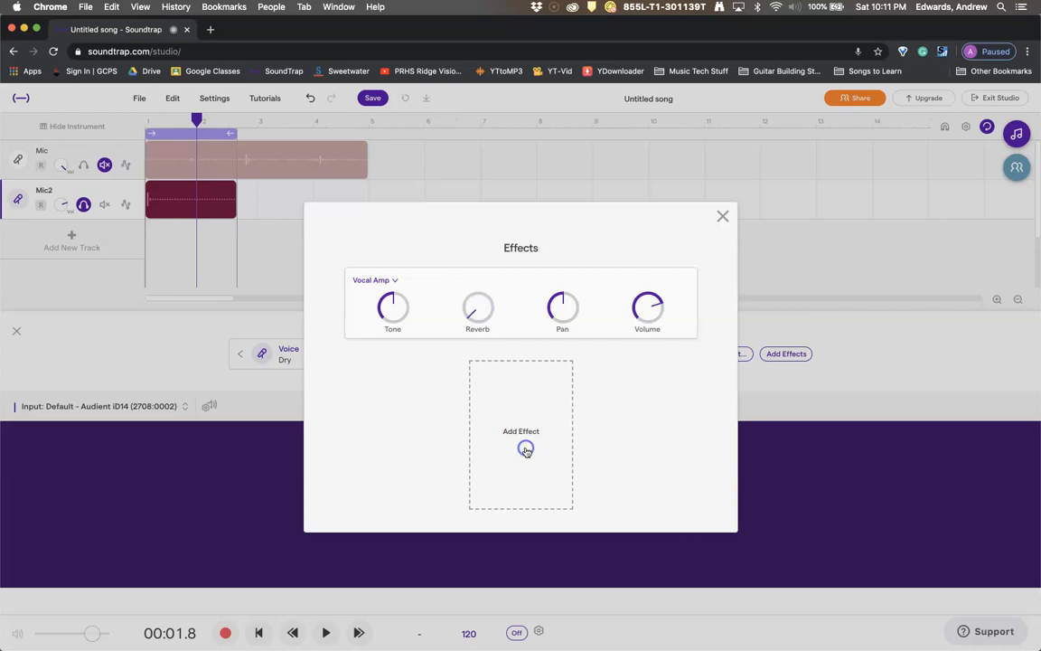
{"action": "left_click_drag", "start_coordinate": [495, 318], "coordinate": [486, 321]}
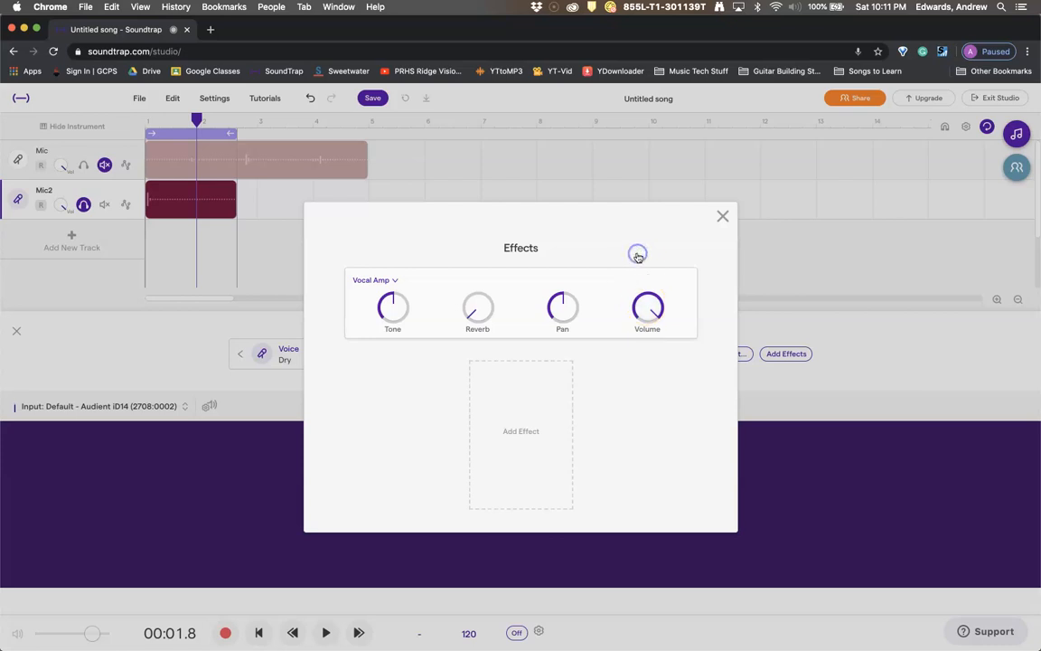
{"action": "key", "text": "space"}
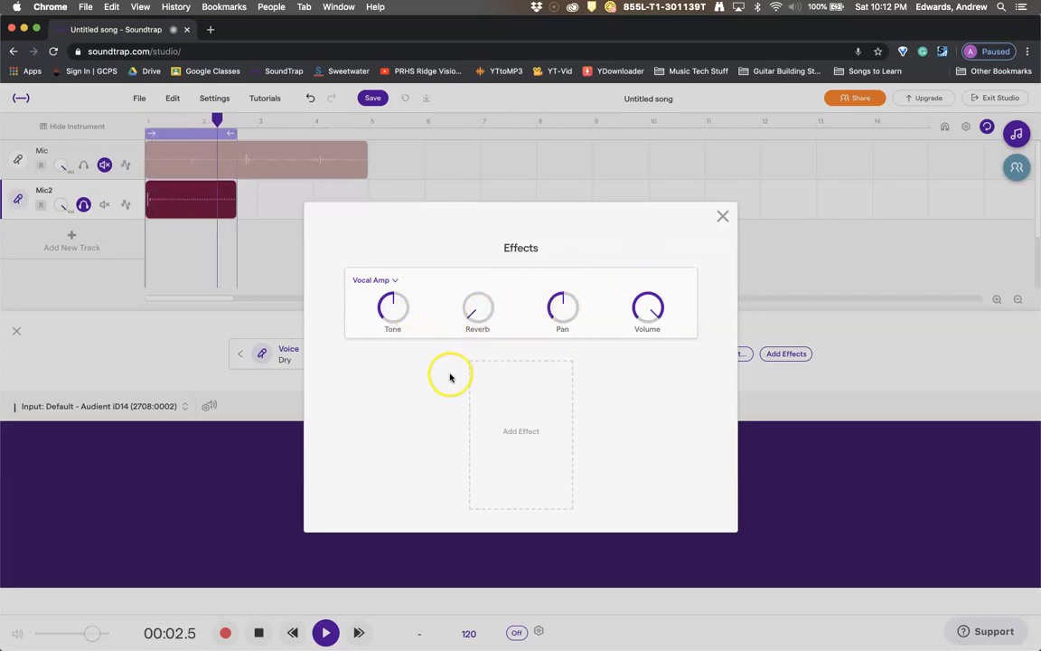
{"action": "left_click", "coordinate": [530, 430]}
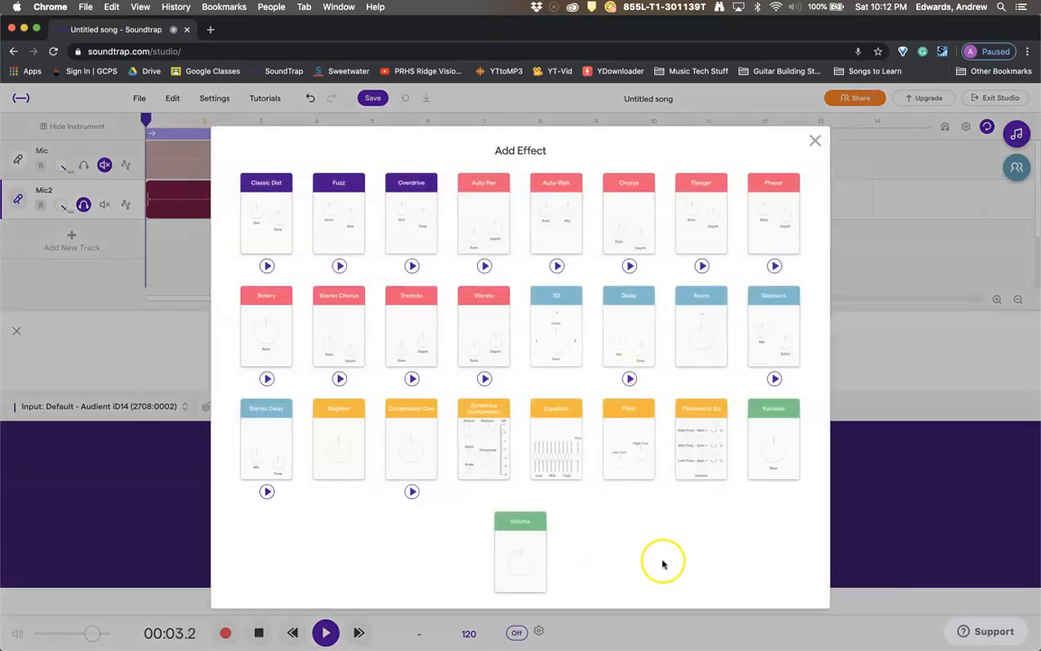
{"action": "left_click", "coordinate": [246, 184]}
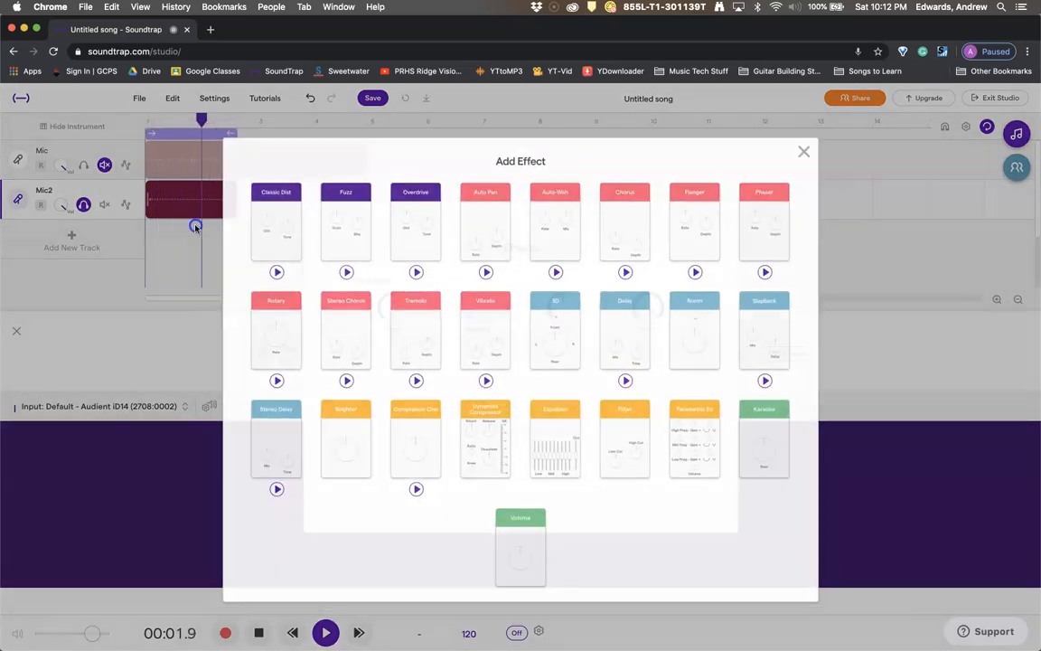
{"action": "left_click", "coordinate": [224, 270]}
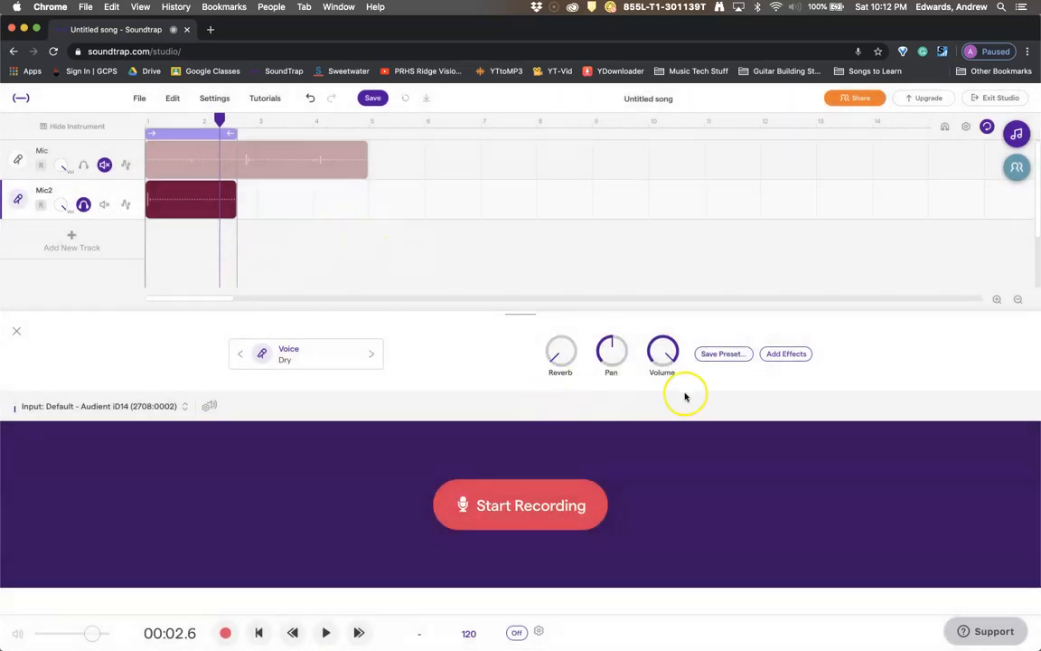
Step: Add a Filter effect to the Mic2 track and lower its High Cut to 954 Hz while the loop plays
{"action": "left_click", "coordinate": [786, 354]}
{"action": "left_click", "coordinate": [529, 403]}
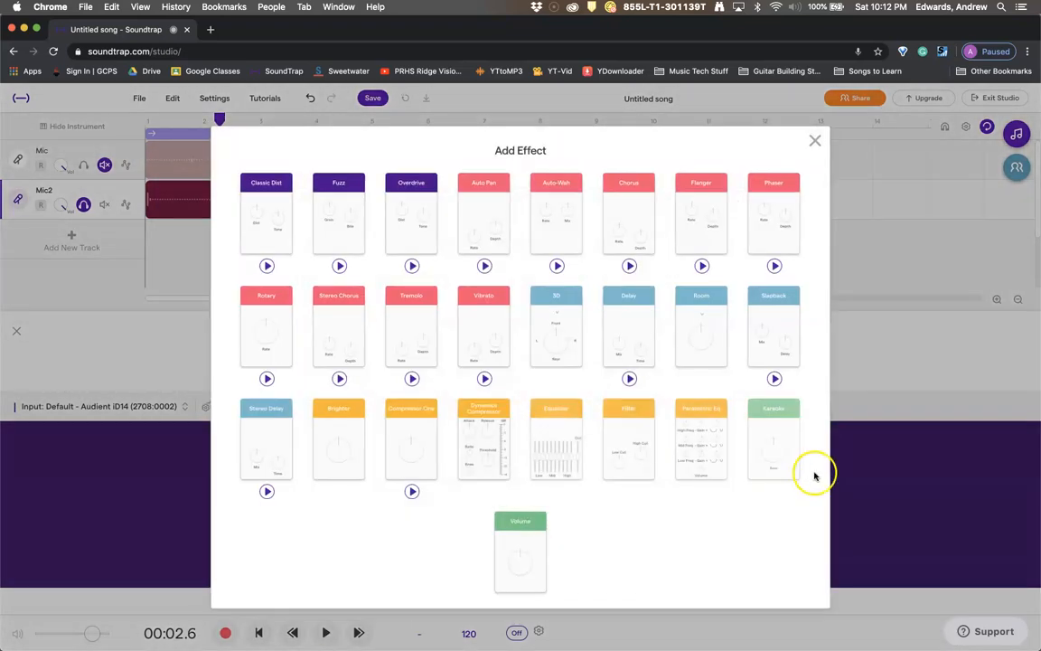
{"action": "left_click", "coordinate": [630, 468]}
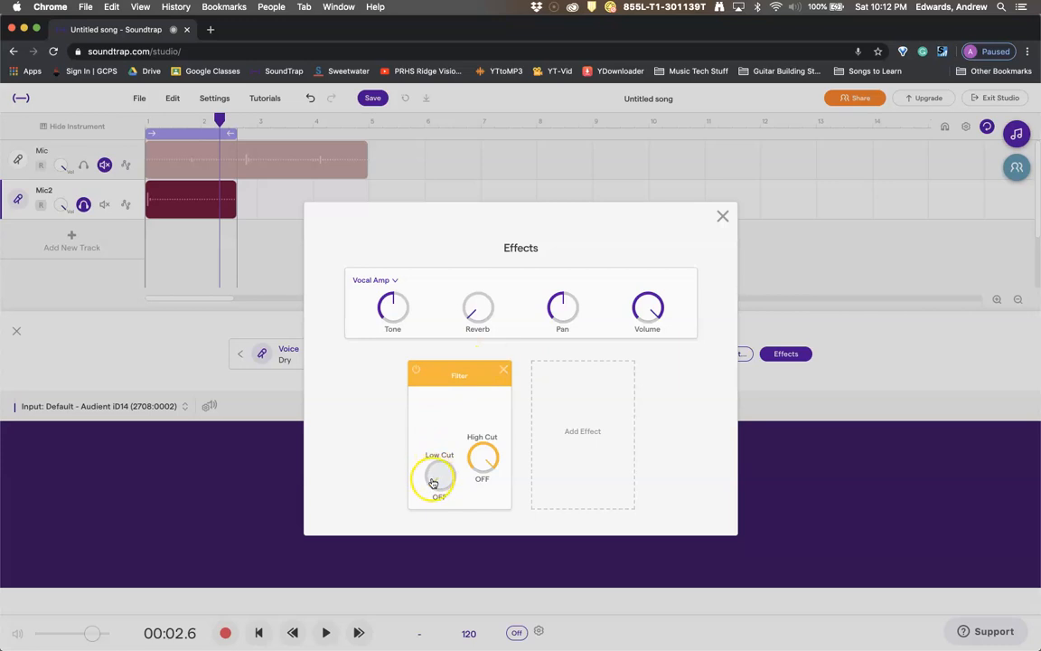
{"action": "left_click", "coordinate": [484, 458]}
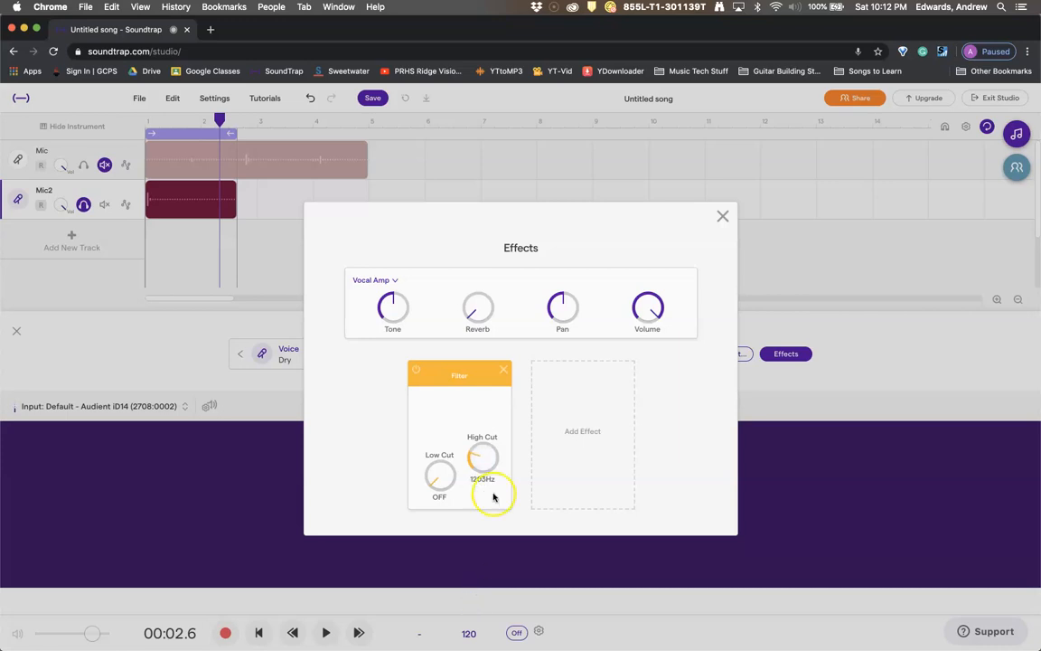
{"action": "key", "text": "space"}
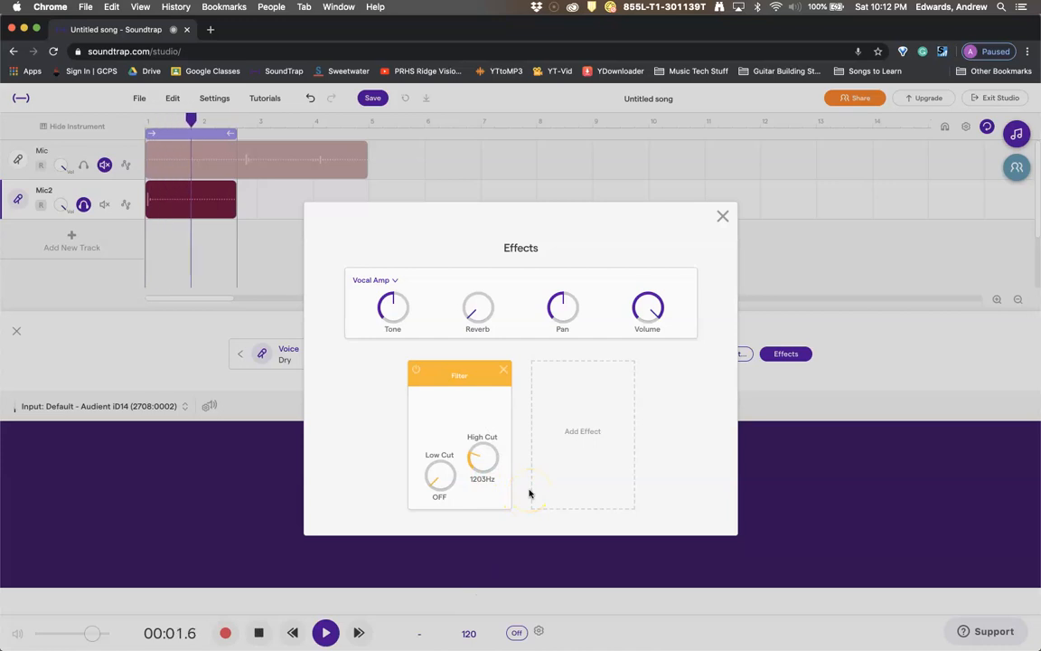
{"action": "left_click_drag", "start_coordinate": [481, 456], "coordinate": [483, 475]}
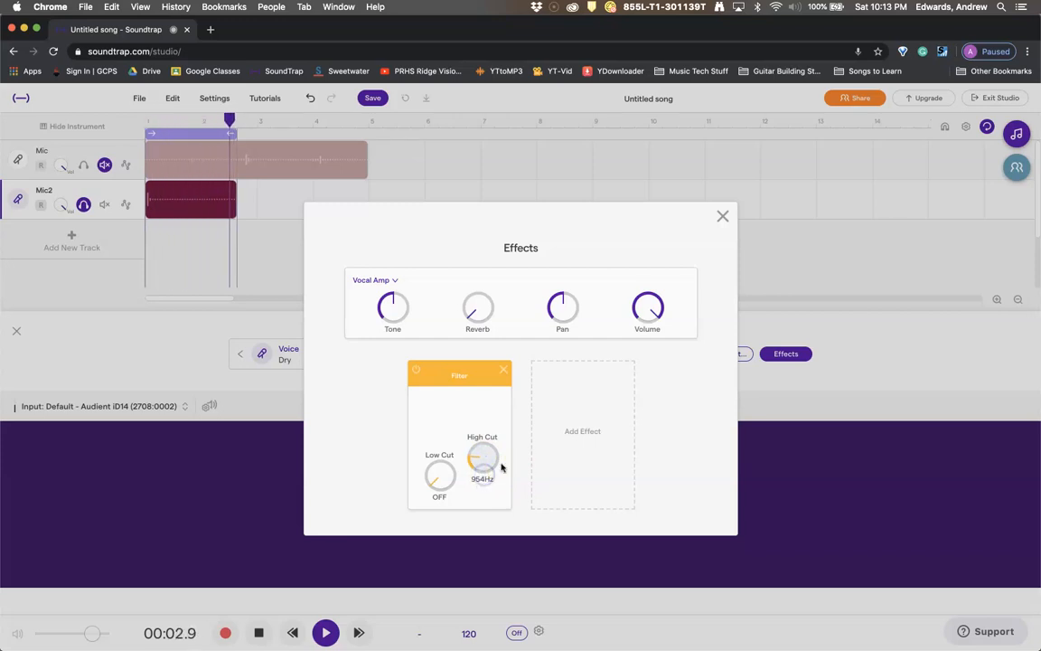
Step: Add a Parametric Eq effect, lower its Low Freq, raise the low-band gain, and widen the low band to the maximum
{"action": "left_click", "coordinate": [585, 443]}
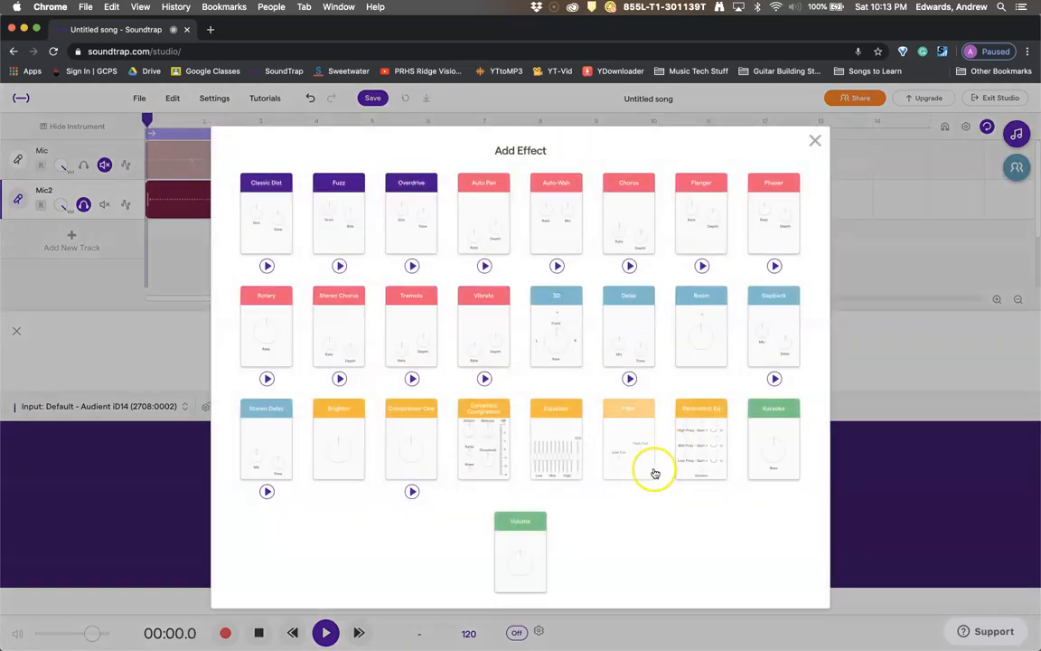
{"action": "left_click", "coordinate": [700, 461]}
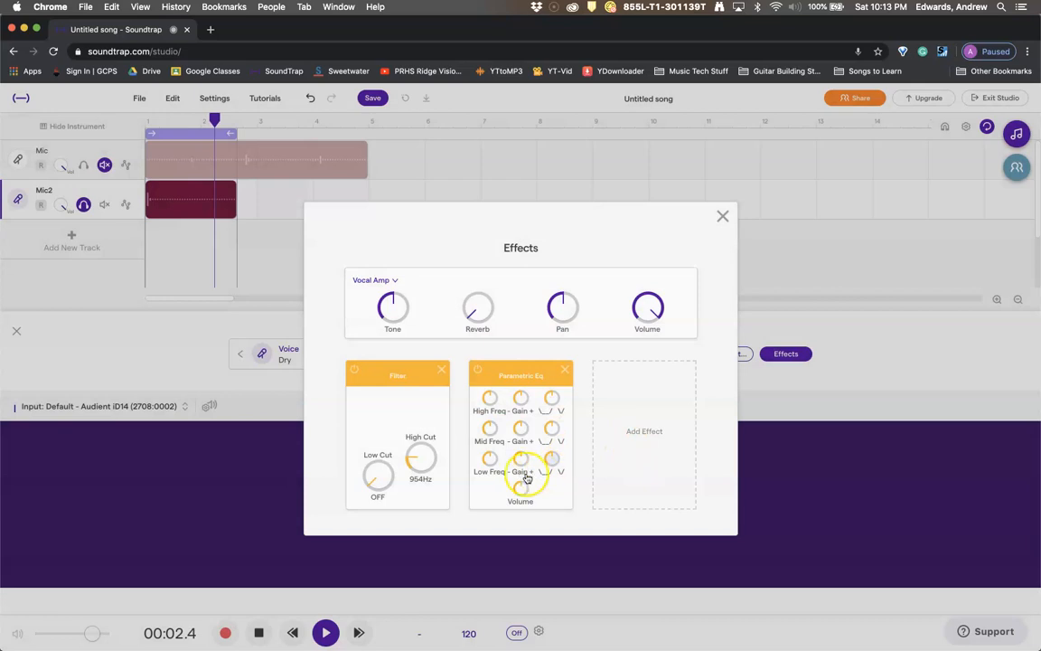
{"action": "left_click_drag", "start_coordinate": [488, 464], "coordinate": [487, 483]}
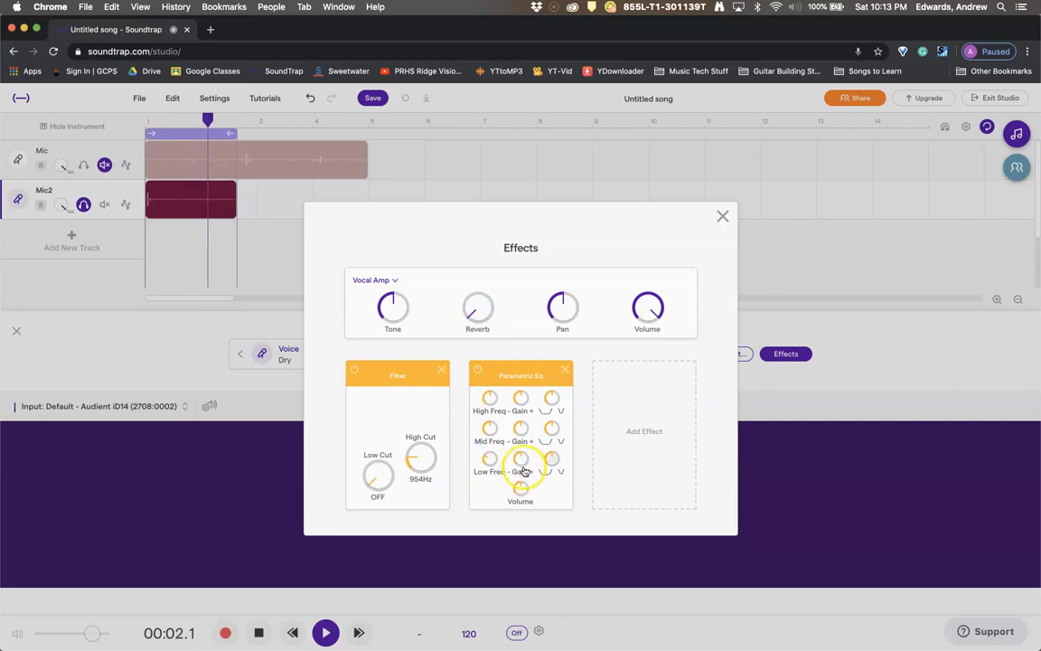
{"action": "left_click_drag", "start_coordinate": [551, 459], "coordinate": [518, 544]}
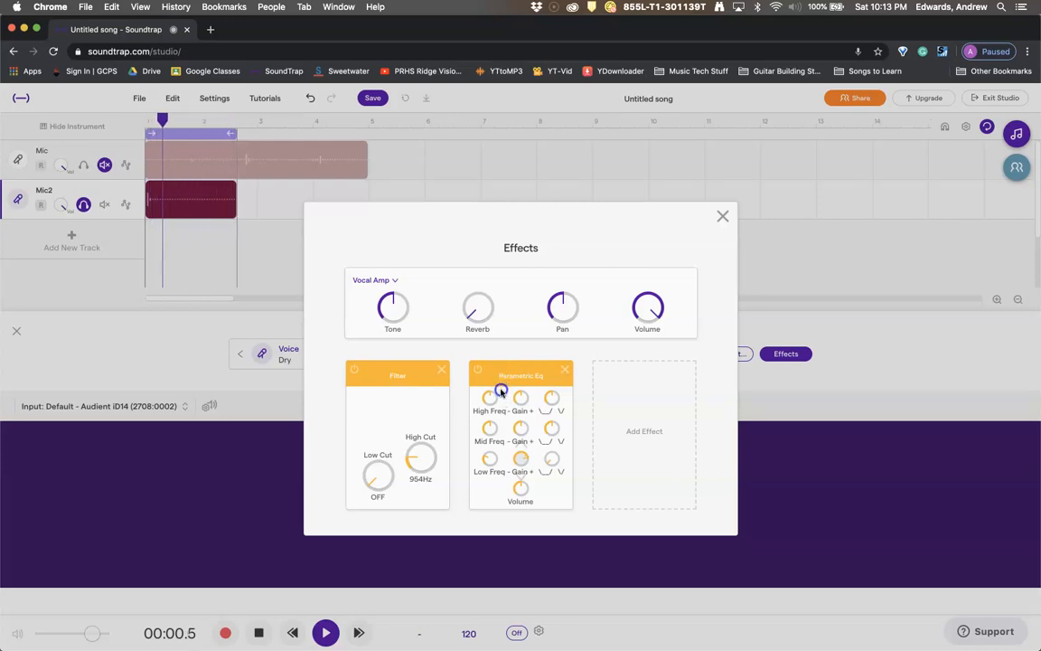
Step: Add an Equalizer effect and slope its bands downward, keeping the lows slightly raised and cutting the high bands to minimum
{"action": "left_click", "coordinate": [652, 425]}
{"action": "left_click", "coordinate": [641, 431]}
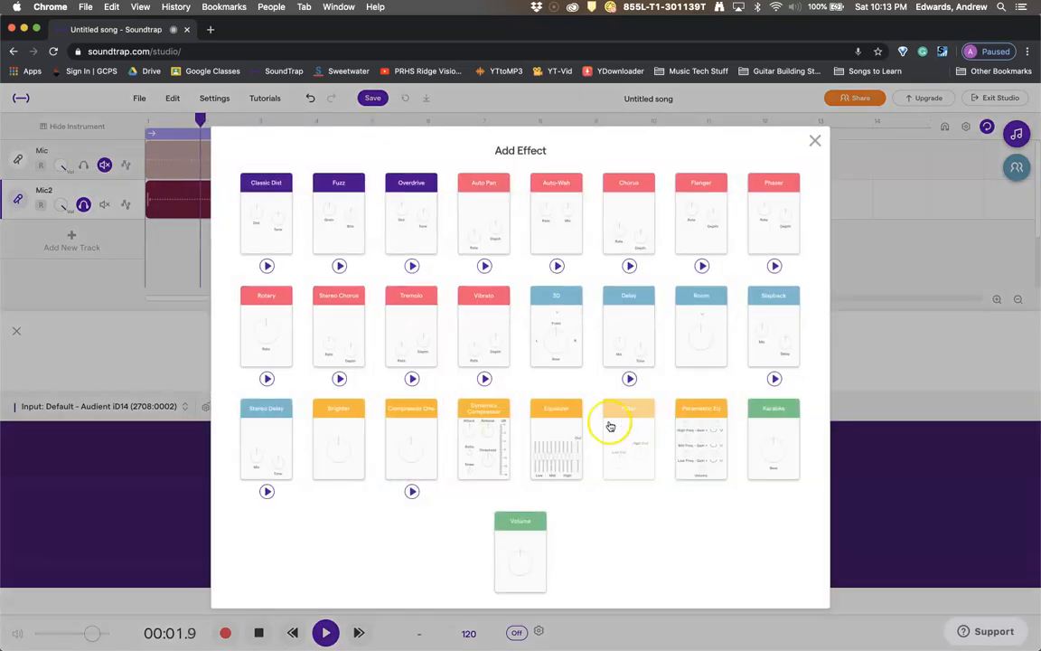
{"action": "left_click", "coordinate": [563, 457]}
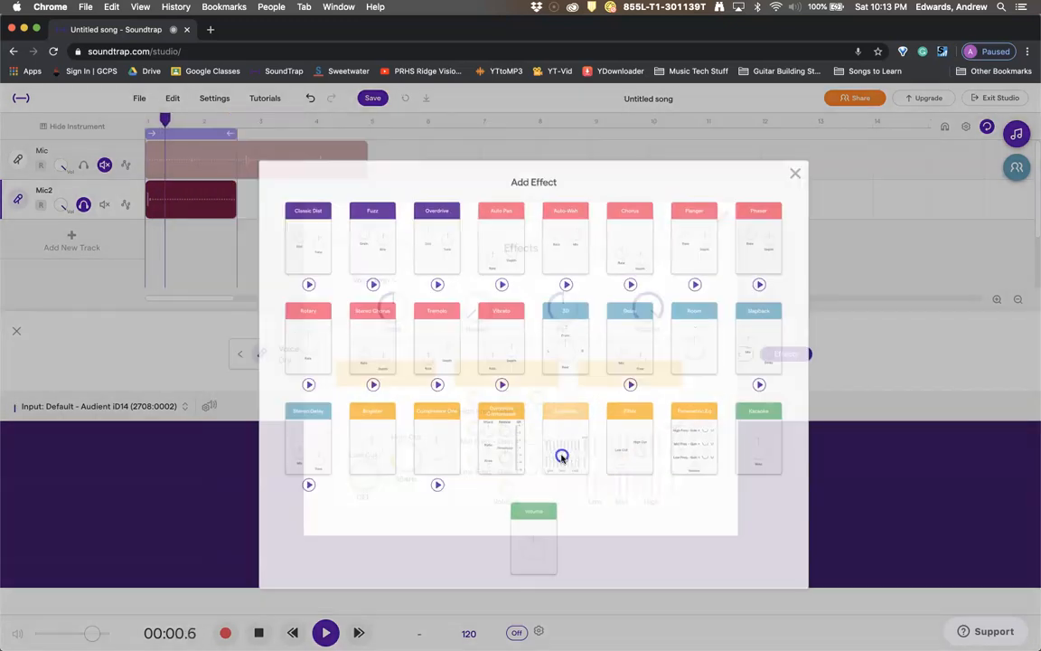
{"action": "mouse_move", "coordinate": [477, 465]}
{"action": "left_mouse_down"}
{"action": "mouse_move", "coordinate": [473, 443]}
{"action": "mouse_move", "coordinate": [488, 456]}
{"action": "left_mouse_up"}
{"action": "left_click", "coordinate": [494, 463]}
{"action": "left_click_drag", "start_coordinate": [551, 464], "coordinate": [531, 527]}
{"action": "left_click_drag", "start_coordinate": [532, 462], "coordinate": [537, 568]}
{"action": "left_click_drag", "start_coordinate": [525, 464], "coordinate": [522, 503]}
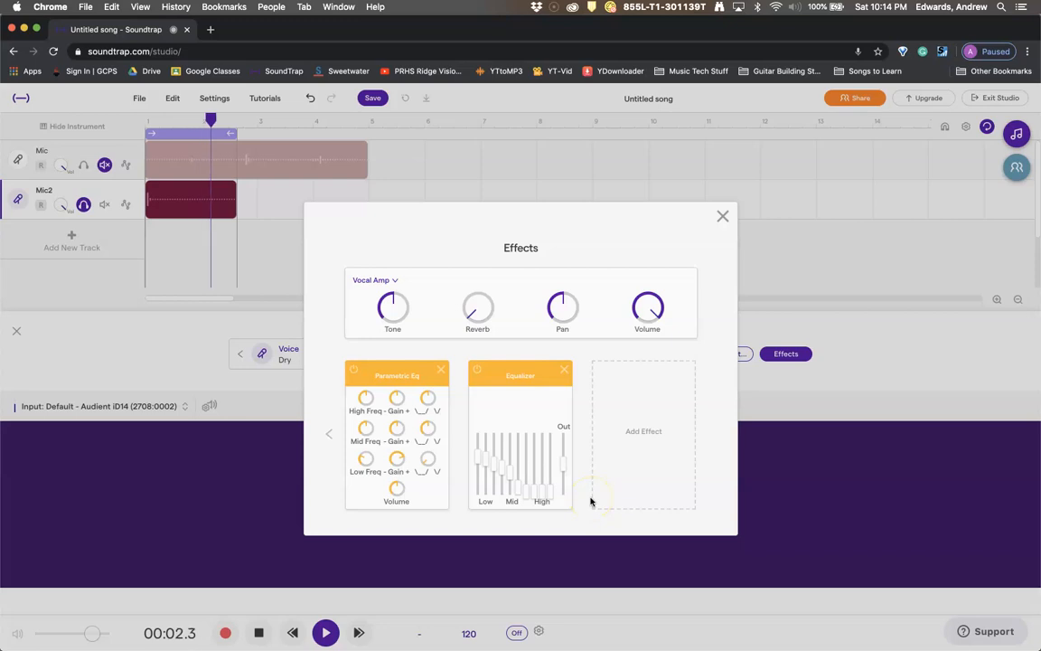
Step: Add a Room effect after the Equalizer, choose the Church type, and set its amount slightly above half
{"action": "left_click", "coordinate": [613, 439]}
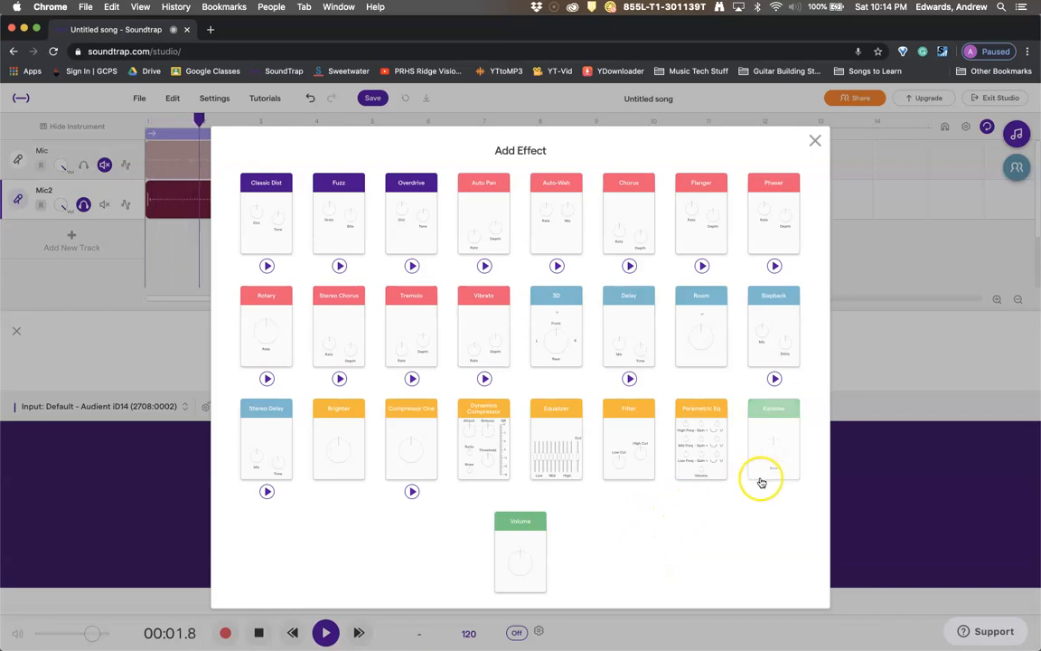
{"action": "left_click", "coordinate": [715, 518]}
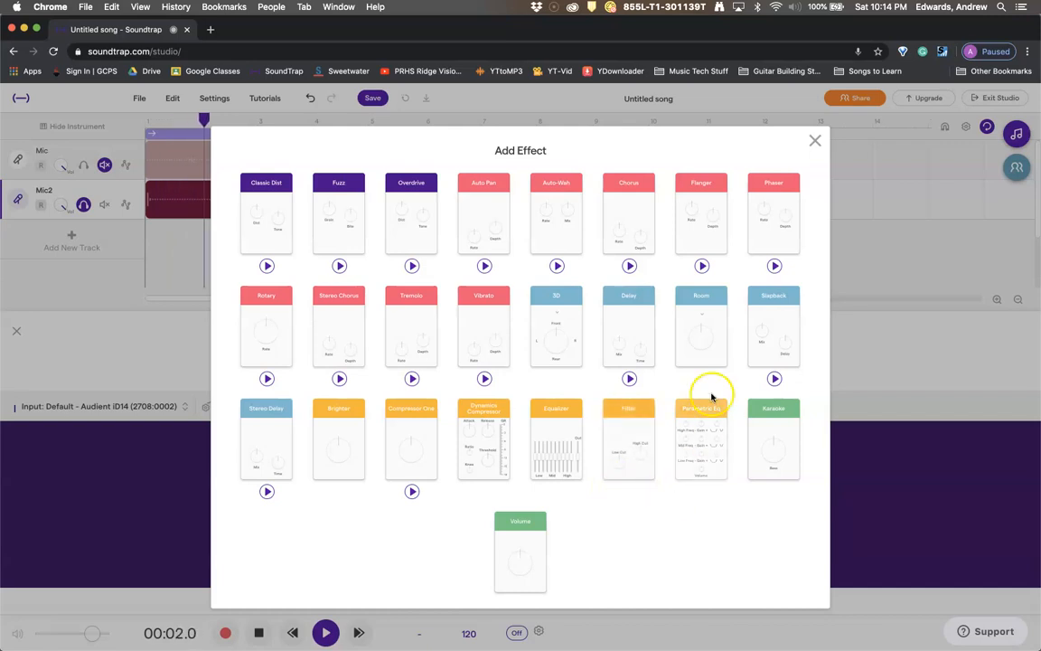
{"action": "left_click", "coordinate": [711, 326]}
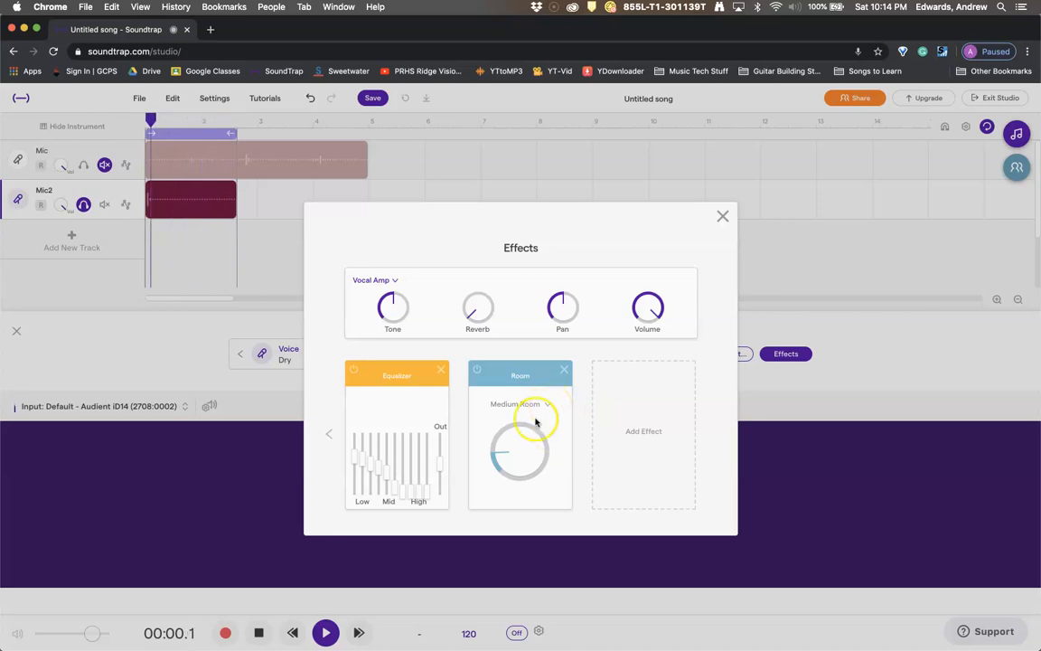
{"action": "left_click_drag", "start_coordinate": [513, 468], "coordinate": [505, 419]}
{"action": "left_click", "coordinate": [547, 404]}
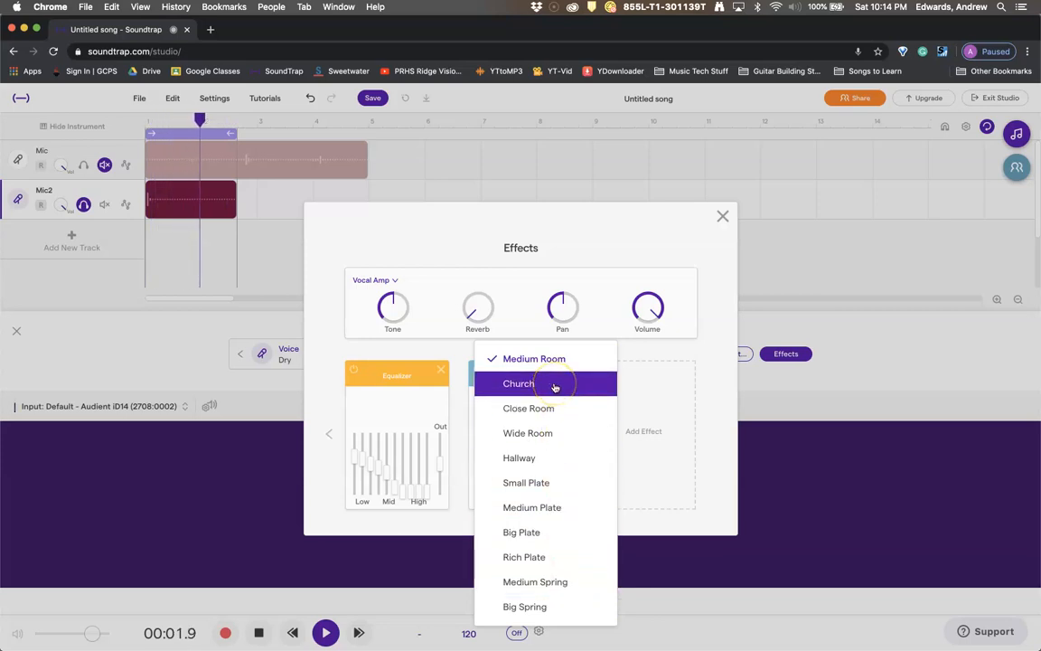
{"action": "left_click", "coordinate": [555, 385]}
{"action": "left_click_drag", "start_coordinate": [541, 484], "coordinate": [514, 452]}
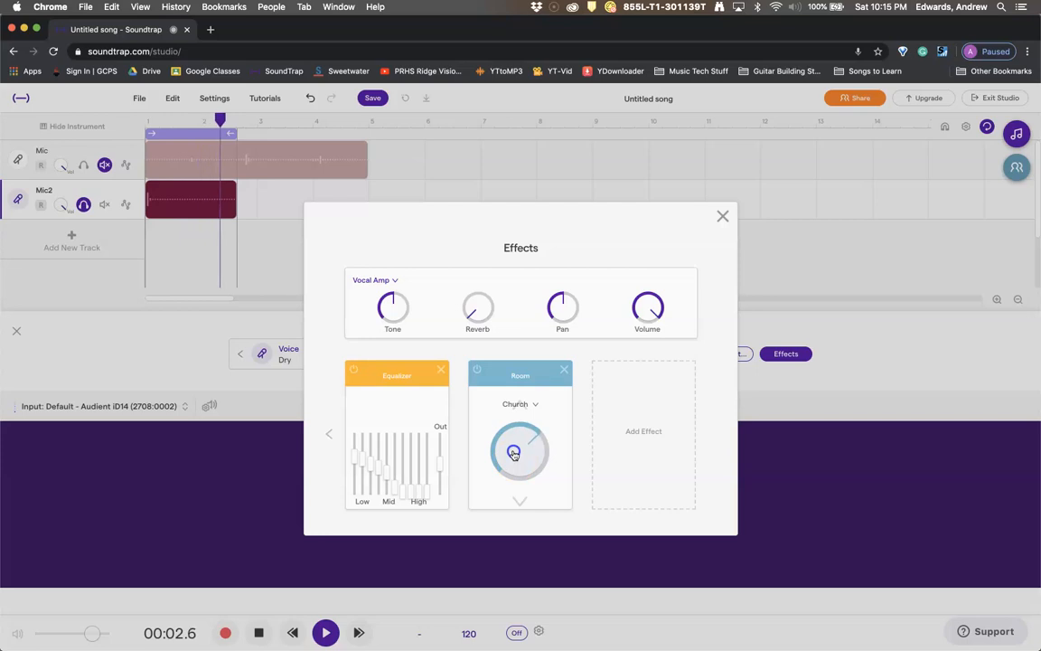
{"action": "left_click_drag", "start_coordinate": [513, 452], "coordinate": [513, 474]}
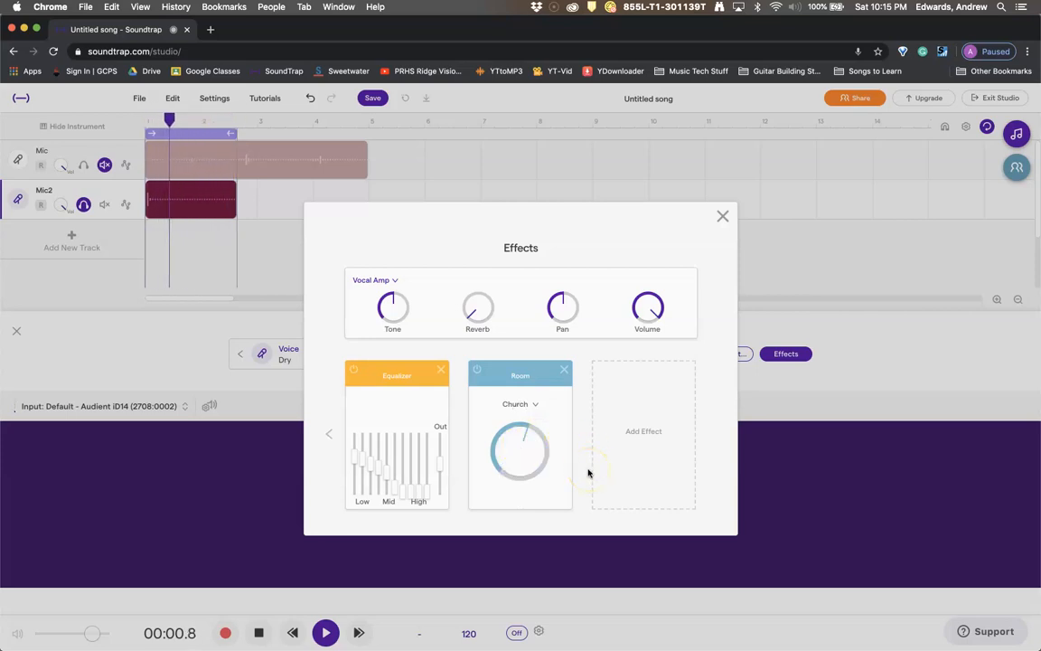
Step: Add a second Filter after the Church Room effect with High Cut at 1569 Hz, and slightly reduce the Room amount
{"action": "left_click", "coordinate": [659, 473]}
{"action": "left_click", "coordinate": [627, 443]}
{"action": "left_click", "coordinate": [635, 434]}
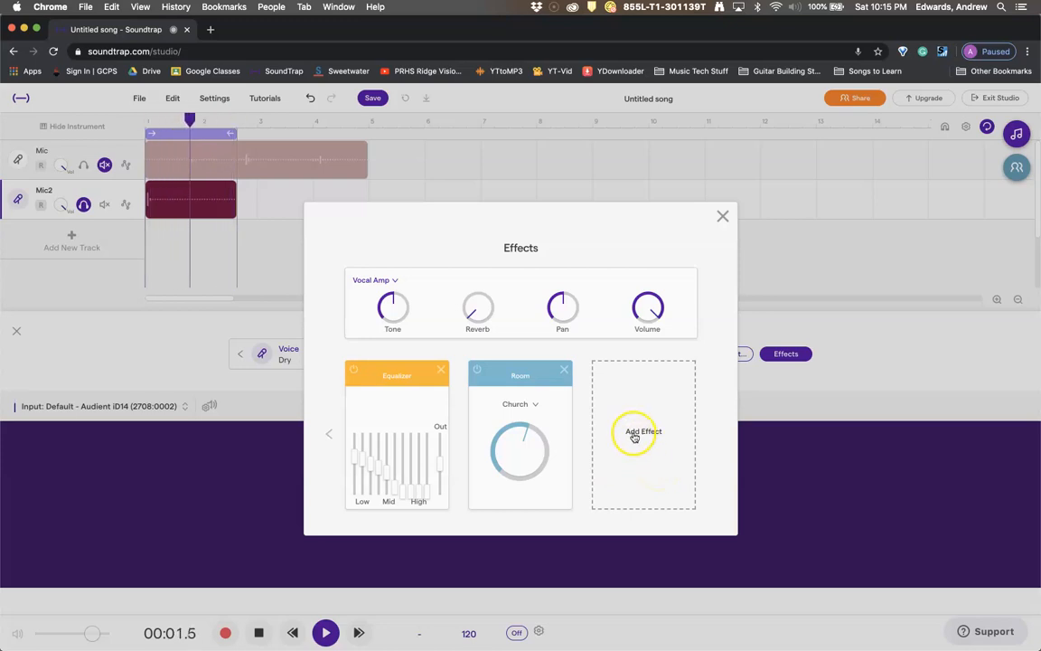
{"action": "left_click", "coordinate": [627, 427]}
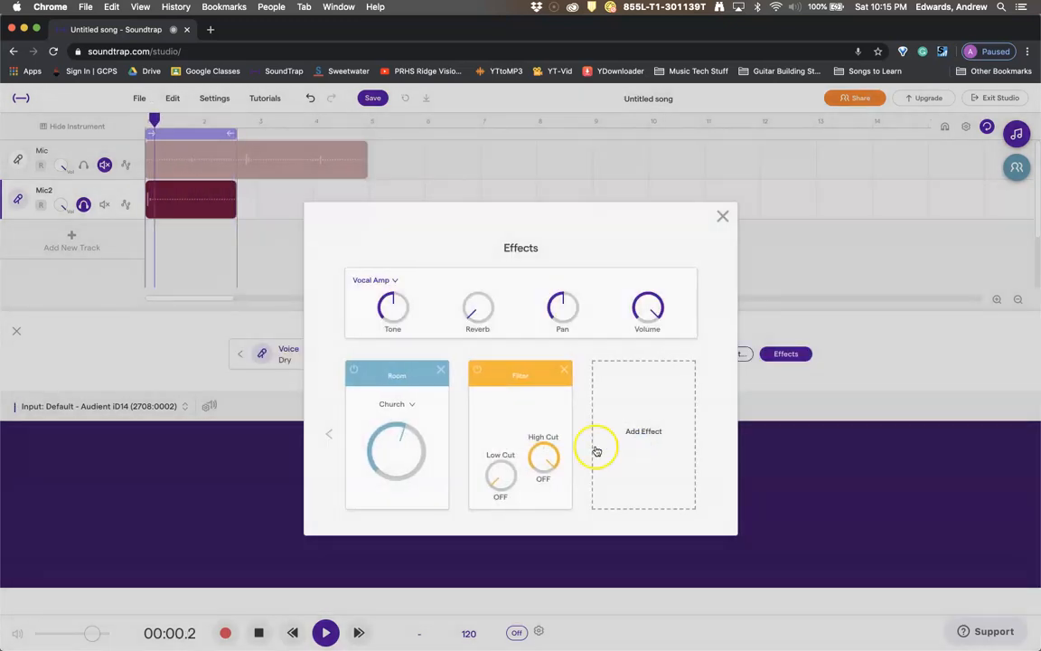
{"action": "mouse_move", "coordinate": [532, 462]}
{"action": "left_mouse_down"}
{"action": "mouse_move", "coordinate": [530, 551]}
{"action": "mouse_move", "coordinate": [543, 458]}
{"action": "left_mouse_up"}
{"action": "left_click_drag", "start_coordinate": [378, 452], "coordinate": [379, 455]}
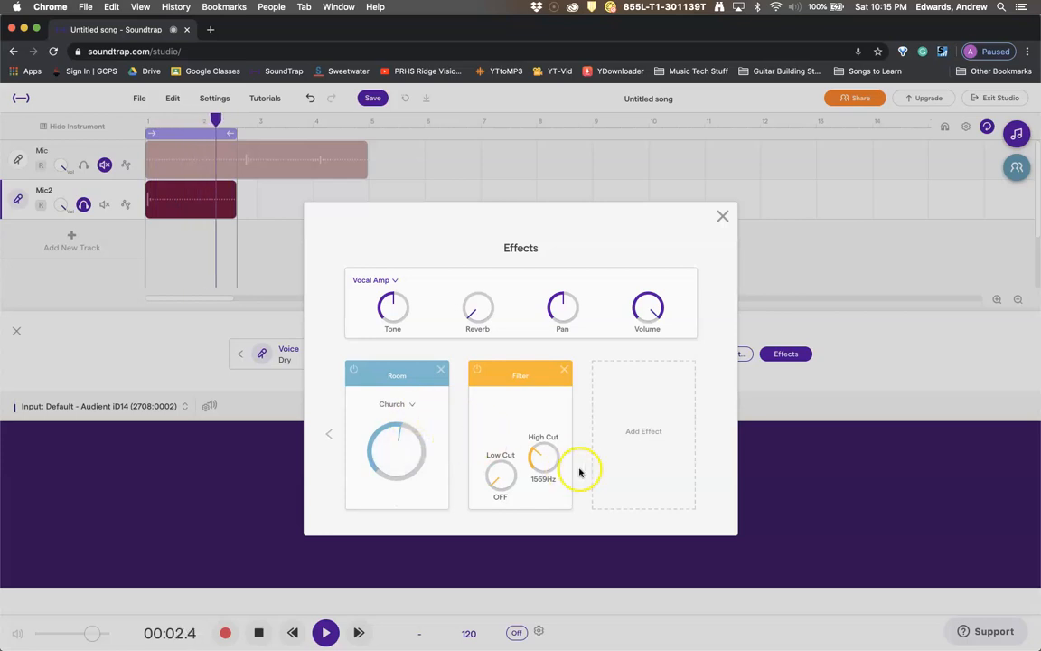
Step: Add a Delay effect after the second Filter and raise its Mix and Time to a little above half
{"action": "left_click", "coordinate": [632, 425]}
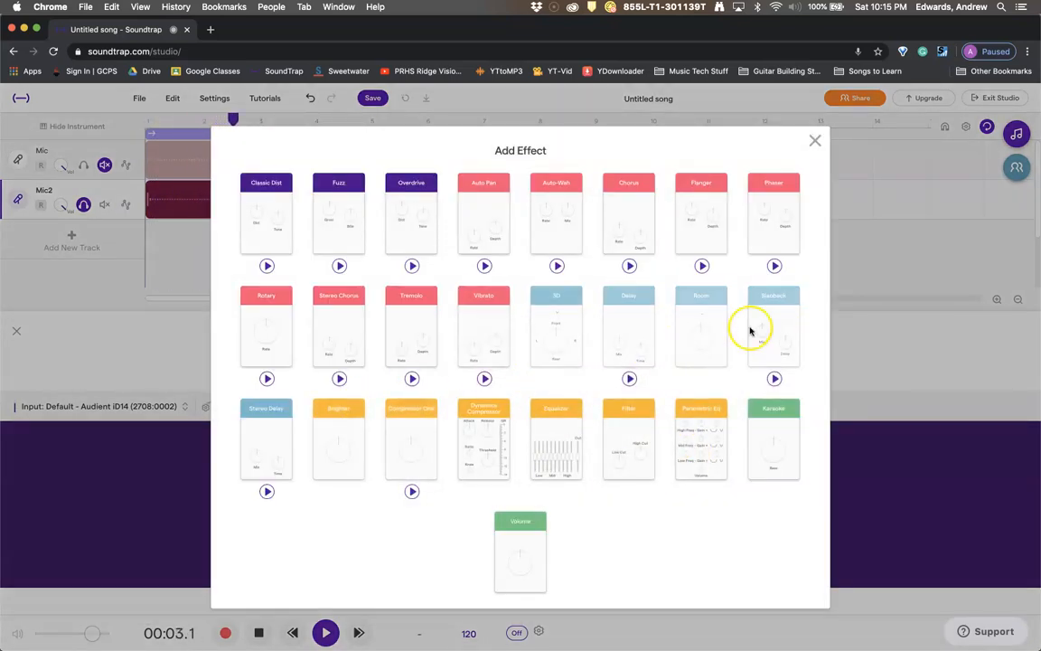
{"action": "left_click", "coordinate": [629, 332]}
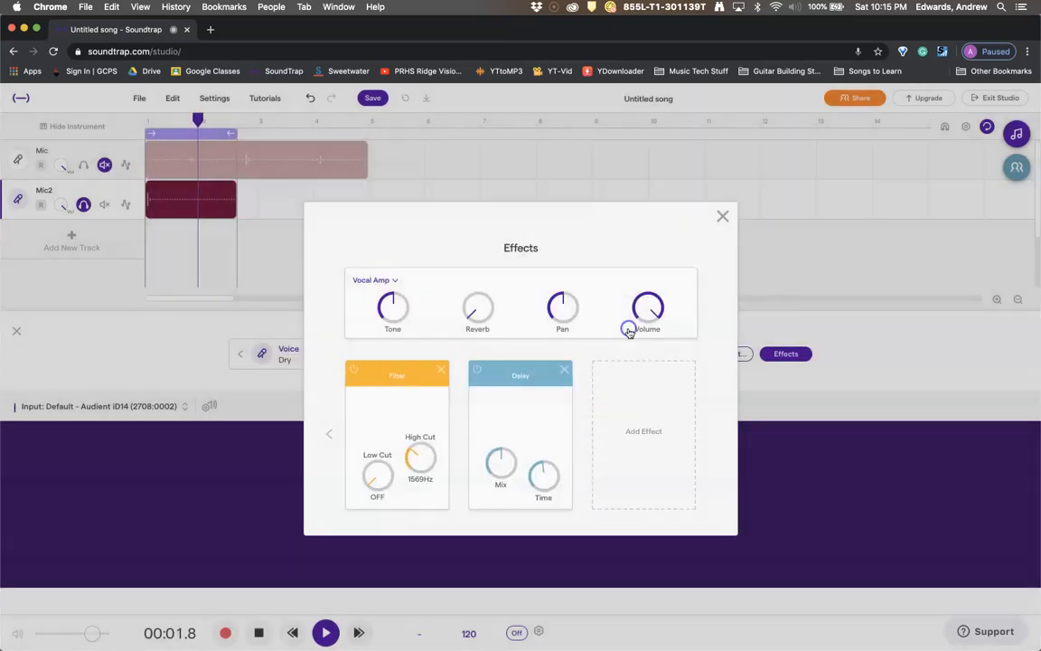
{"action": "left_click_drag", "start_coordinate": [499, 475], "coordinate": [533, 475]}
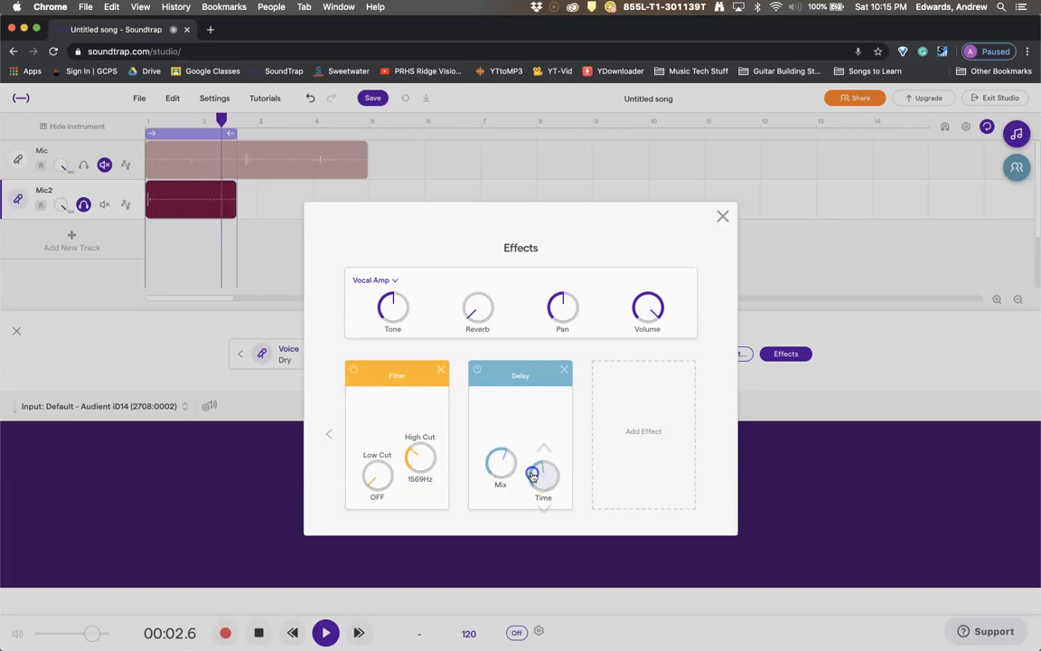
{"action": "left_click_drag", "start_coordinate": [532, 476], "coordinate": [507, 468]}
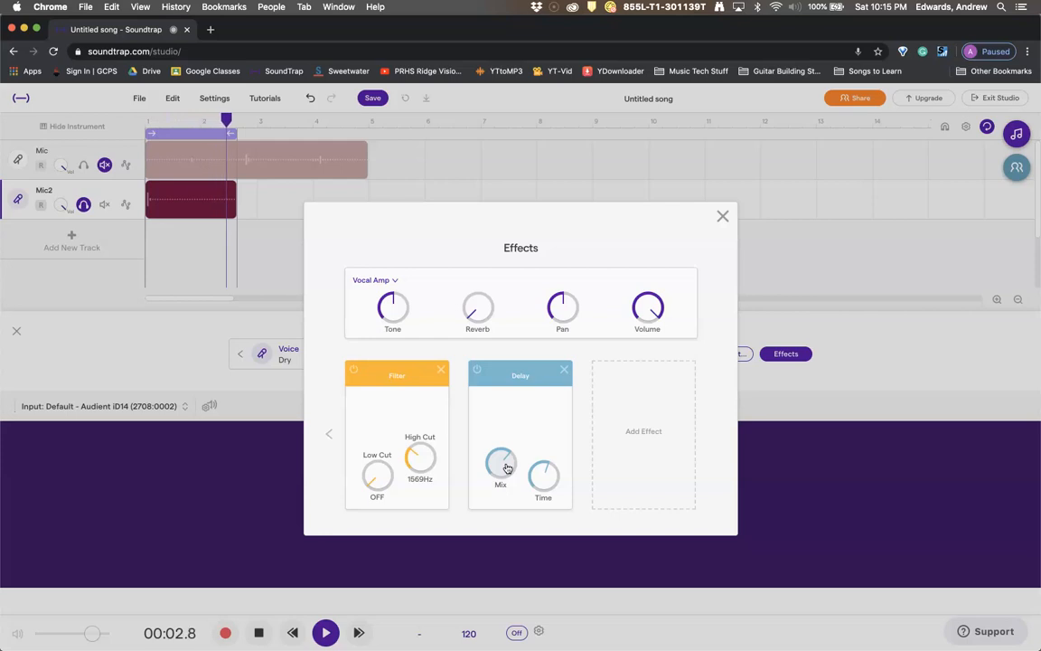
Step: Add a second Room effect after the Delay, choose the Hallway type, and turn its amount down low
{"action": "left_click", "coordinate": [644, 418]}
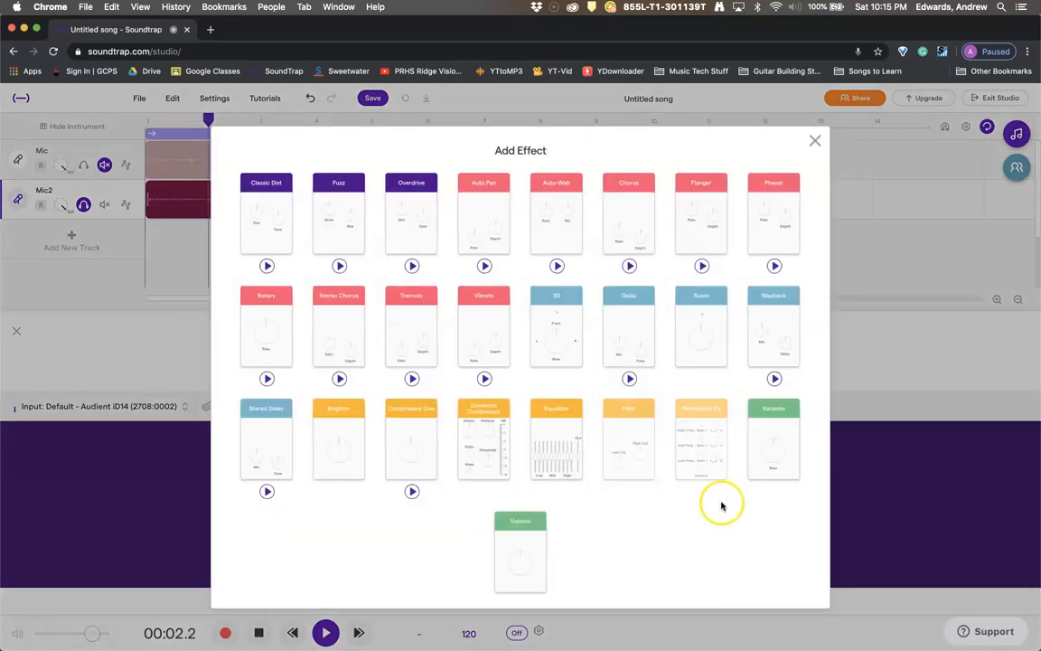
{"action": "left_click", "coordinate": [681, 324]}
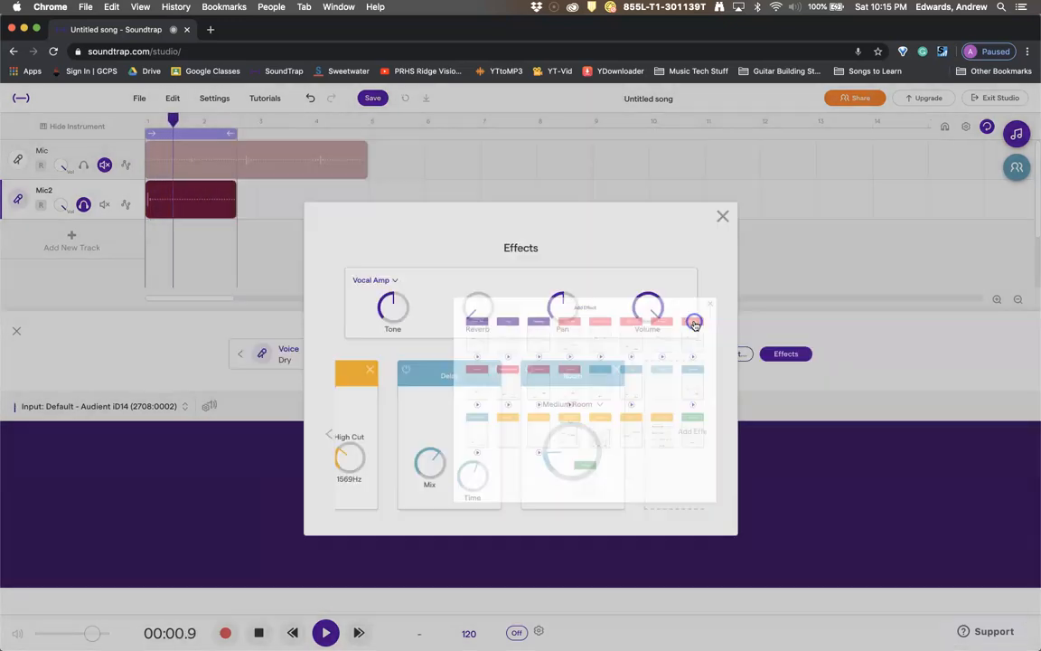
{"action": "left_click_drag", "start_coordinate": [511, 455], "coordinate": [513, 425]}
{"action": "left_click", "coordinate": [548, 403]}
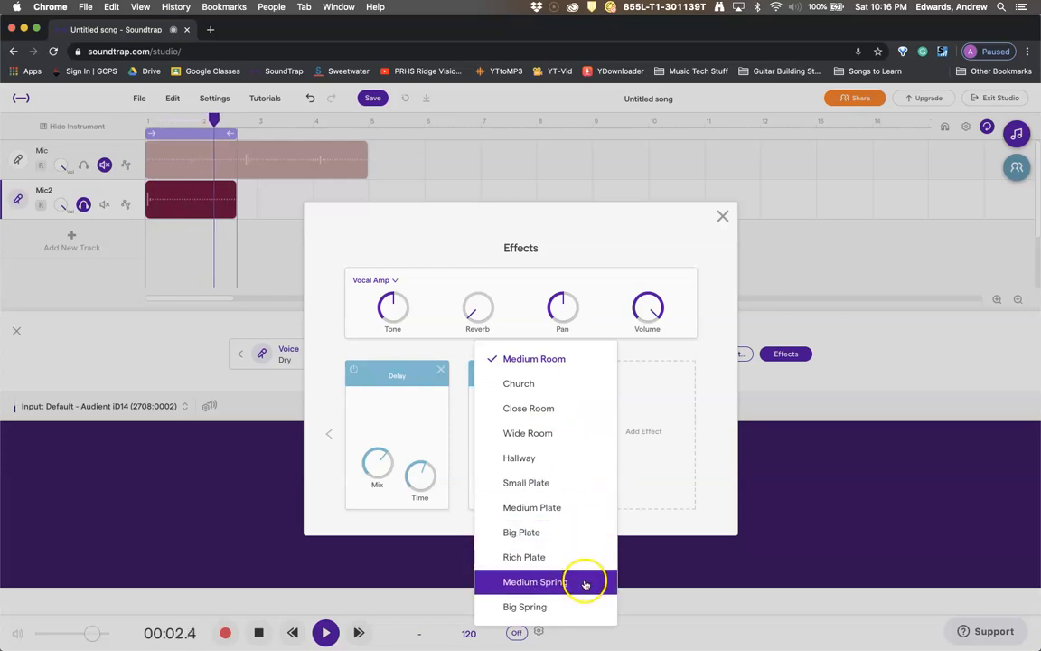
{"action": "left_click", "coordinate": [576, 457]}
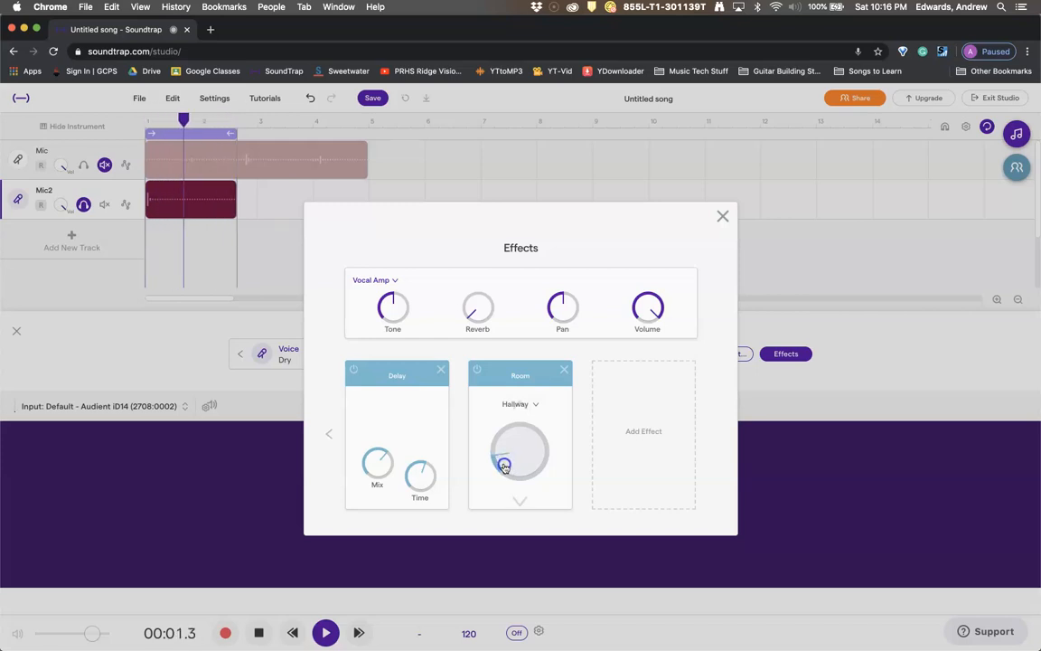
{"action": "left_click_drag", "start_coordinate": [506, 470], "coordinate": [524, 500]}
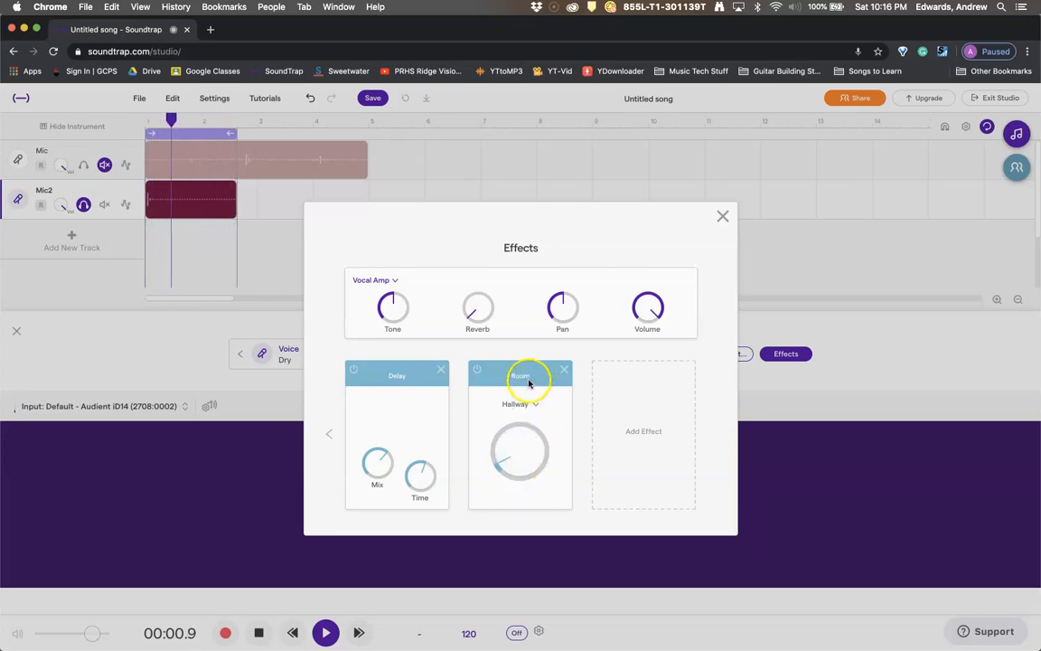
Step: Add a Volume effect to the chain and place it between the Delay and the Hallway Room
{"action": "left_click", "coordinate": [606, 384]}
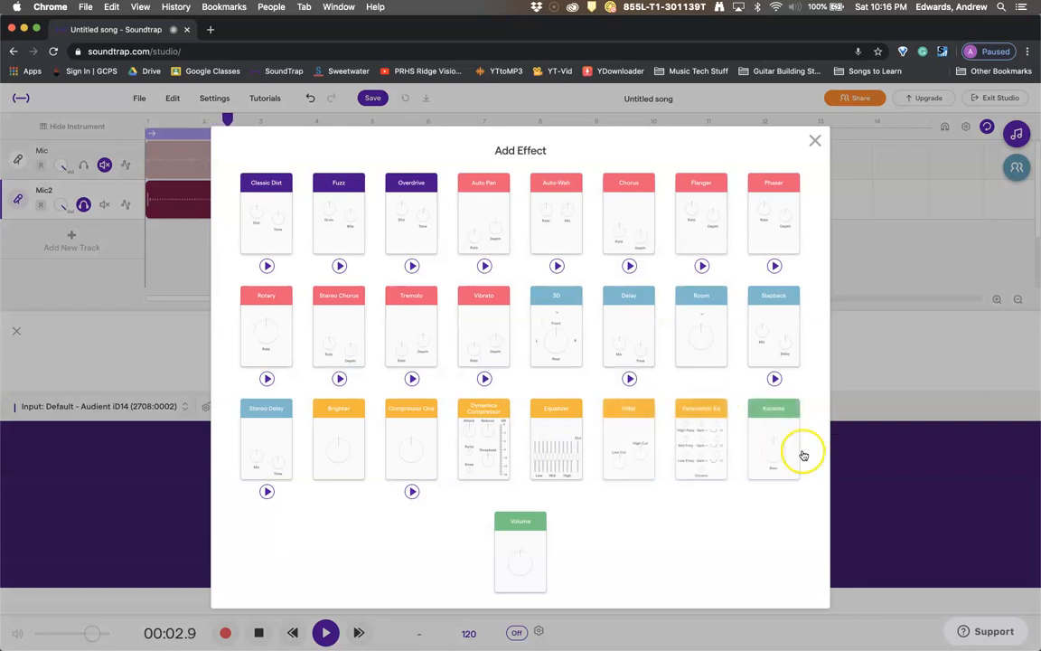
{"action": "left_click", "coordinate": [525, 547]}
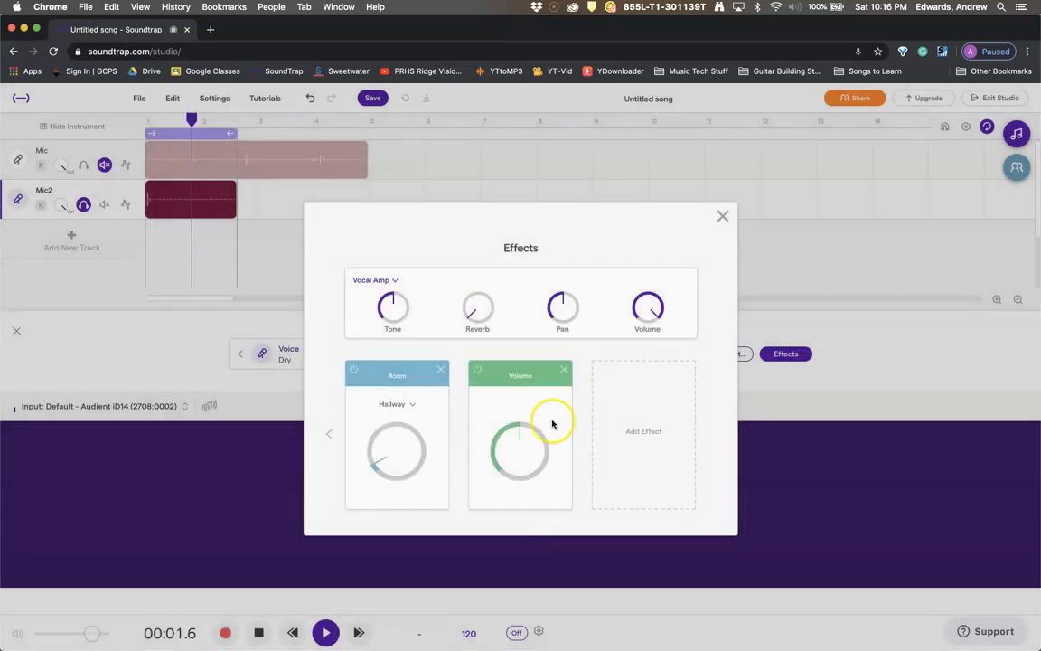
{"action": "left_click_drag", "start_coordinate": [507, 399], "coordinate": [366, 402]}
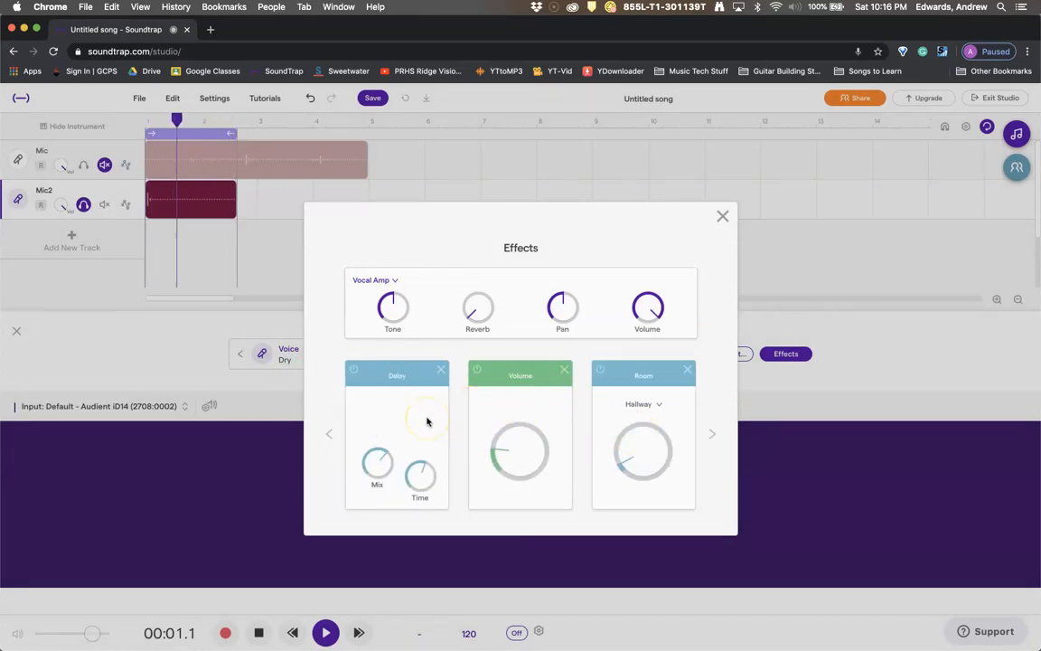
Step: Balance the Volume and Hallway Room effects, setting Volume to about a third and the Room amount to about half
{"action": "left_click_drag", "start_coordinate": [504, 454], "coordinate": [518, 404]}
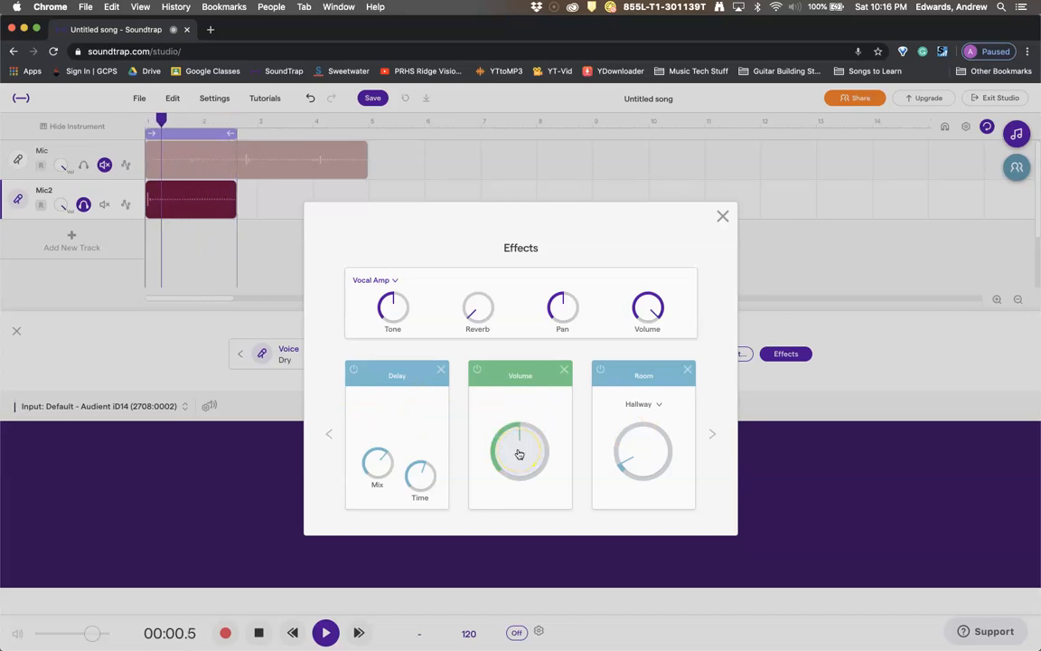
{"action": "mouse_move", "coordinate": [519, 453]}
{"action": "left_mouse_down"}
{"action": "mouse_move", "coordinate": [518, 474]}
{"action": "mouse_move", "coordinate": [521, 453]}
{"action": "left_mouse_up"}
{"action": "left_click_drag", "start_coordinate": [635, 459], "coordinate": [614, 335]}
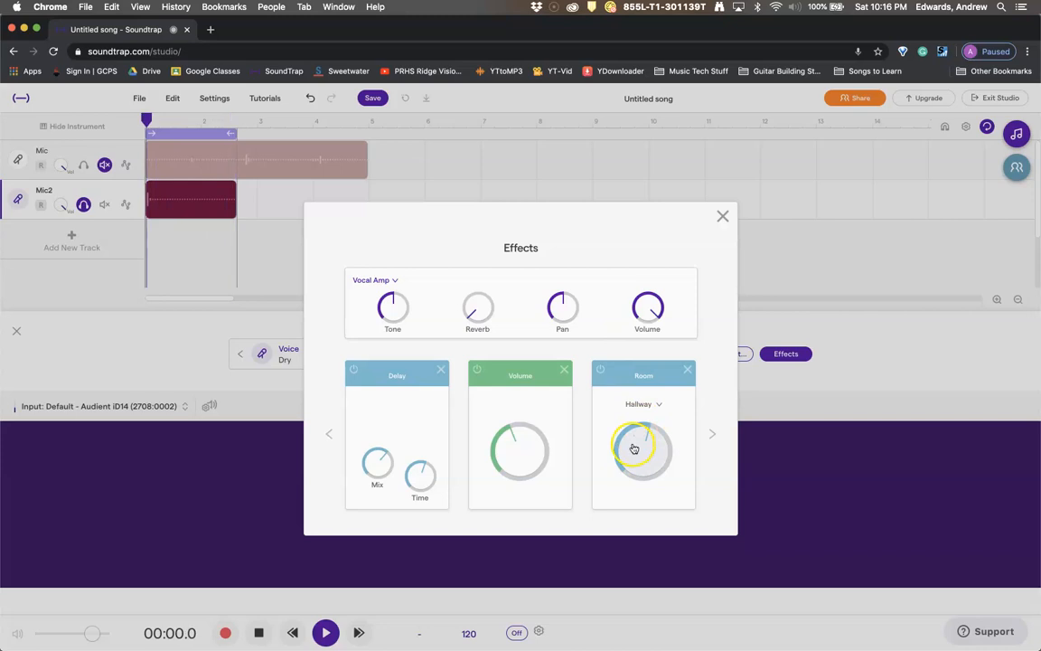
{"action": "left_click_drag", "start_coordinate": [634, 448], "coordinate": [630, 461]}
{"action": "left_click_drag", "start_coordinate": [527, 455], "coordinate": [518, 465]}
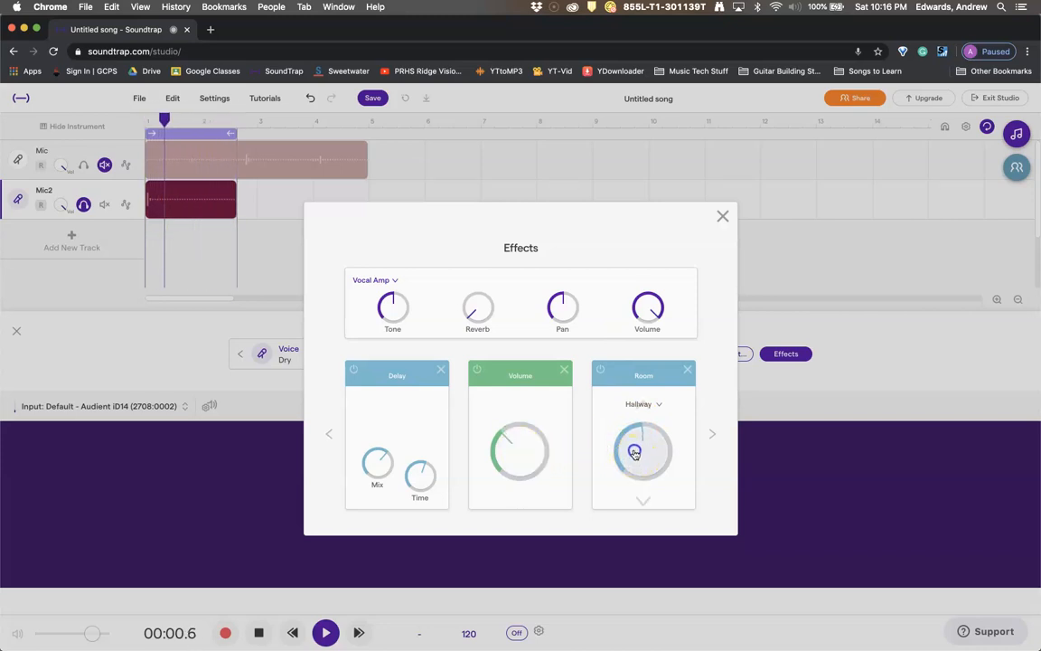
{"action": "left_click_drag", "start_coordinate": [635, 453], "coordinate": [656, 464]}
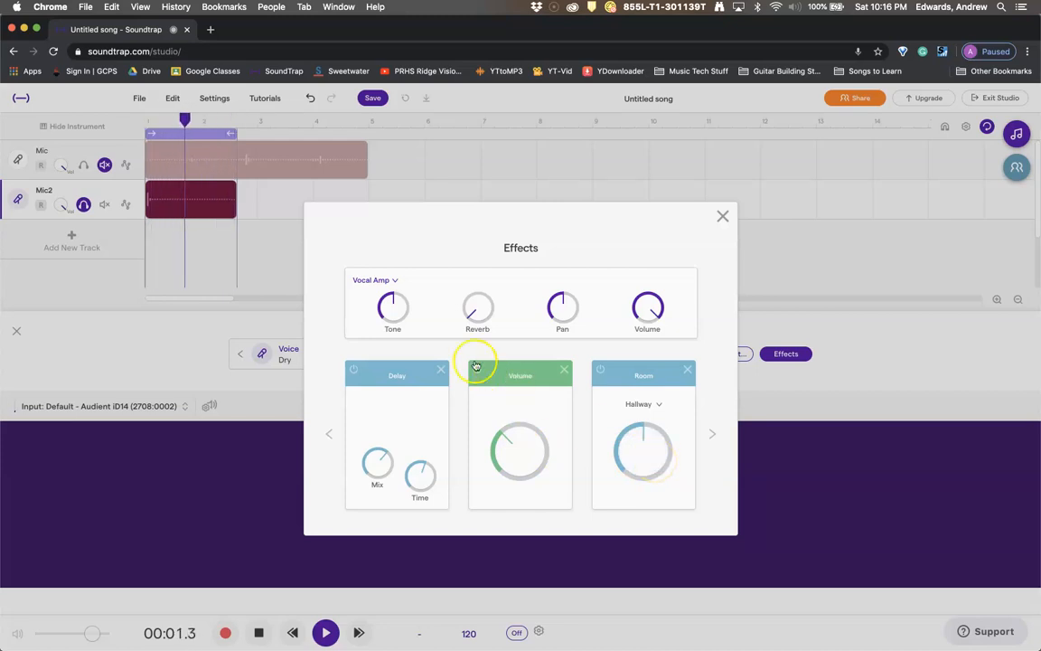
Step: Lower the Vocal Amp's Tone to slightly above a quarter while listening to the loop, and stop playback
{"action": "mouse_move", "coordinate": [394, 312]}
{"action": "left_mouse_down"}
{"action": "mouse_move", "coordinate": [392, 303]}
{"action": "mouse_move", "coordinate": [385, 333]}
{"action": "left_mouse_up"}
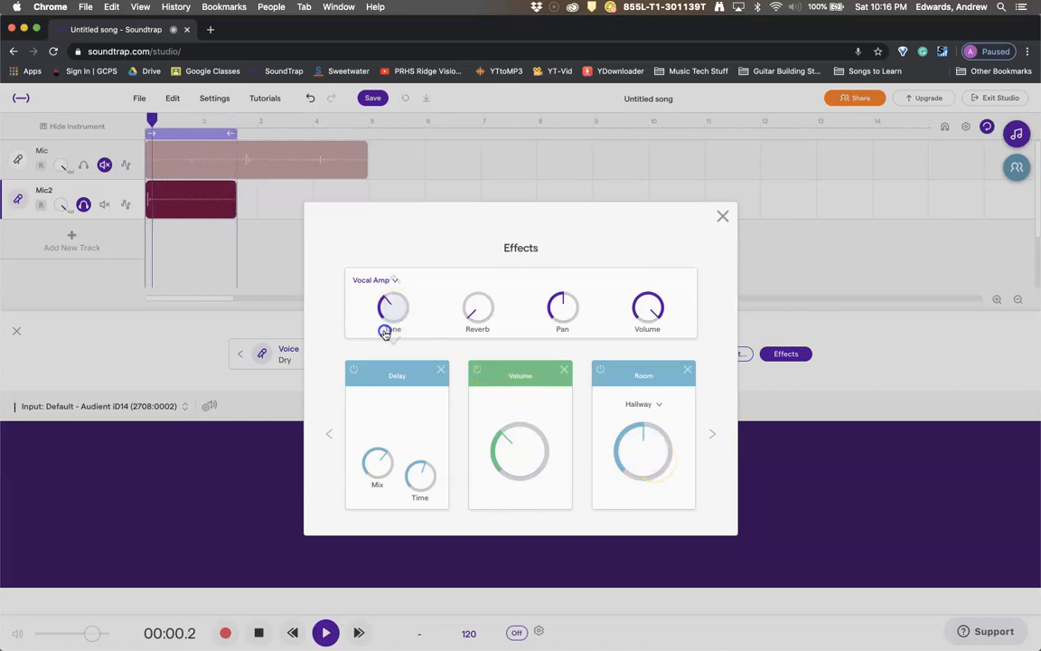
{"action": "left_click", "coordinate": [395, 319]}
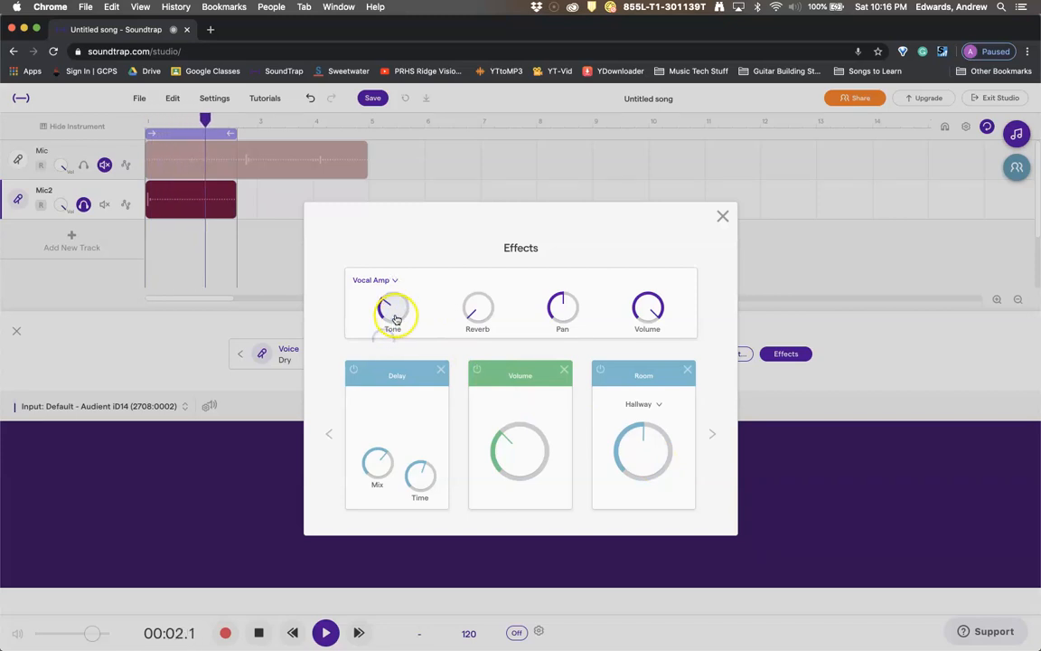
{"action": "mouse_move", "coordinate": [395, 319]}
{"action": "left_mouse_down"}
{"action": "mouse_move", "coordinate": [418, 318]}
{"action": "mouse_move", "coordinate": [395, 311]}
{"action": "left_mouse_up"}
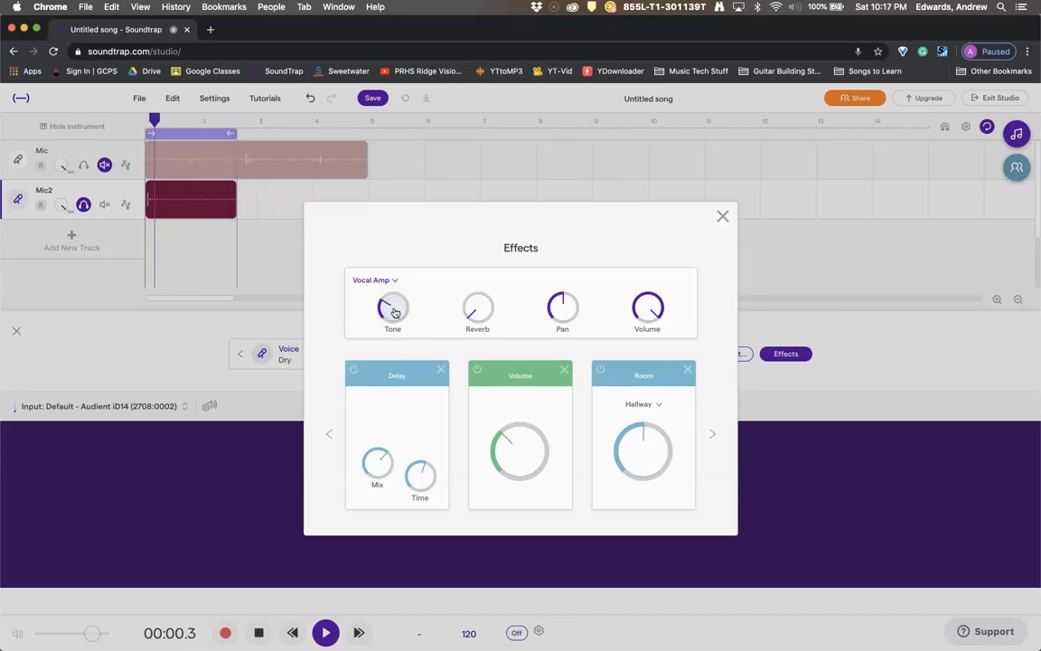
{"action": "left_click", "coordinate": [742, 435]}
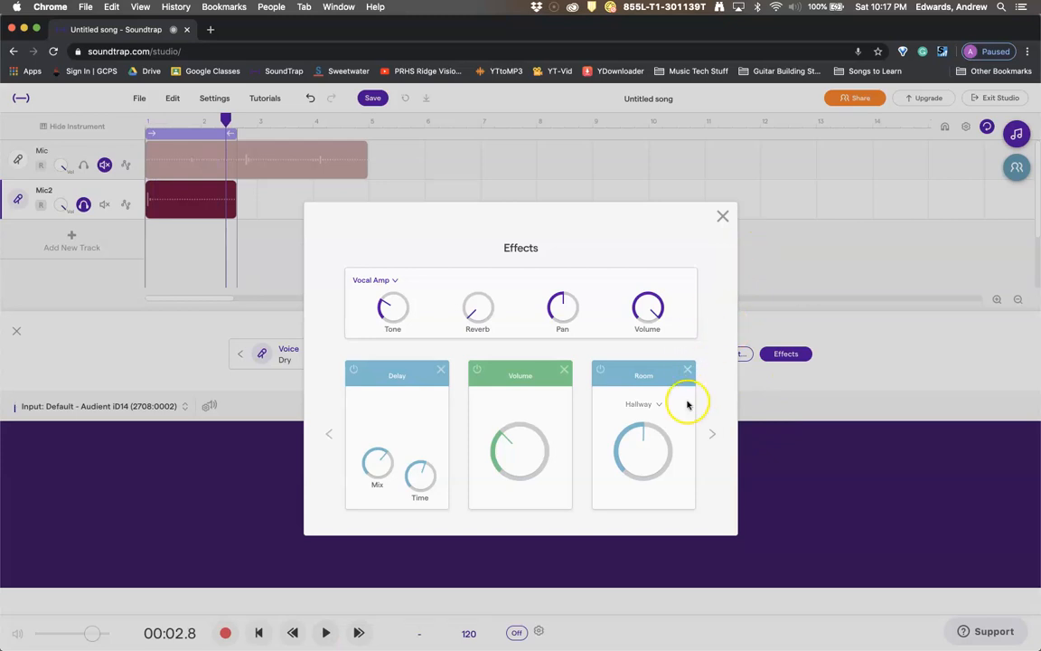
Step: Review the whole effect chain from the first Filter to the Hallway Room, and close the effects
{"action": "left_click", "coordinate": [328, 434]}
{"action": "left_click", "coordinate": [327, 434]}
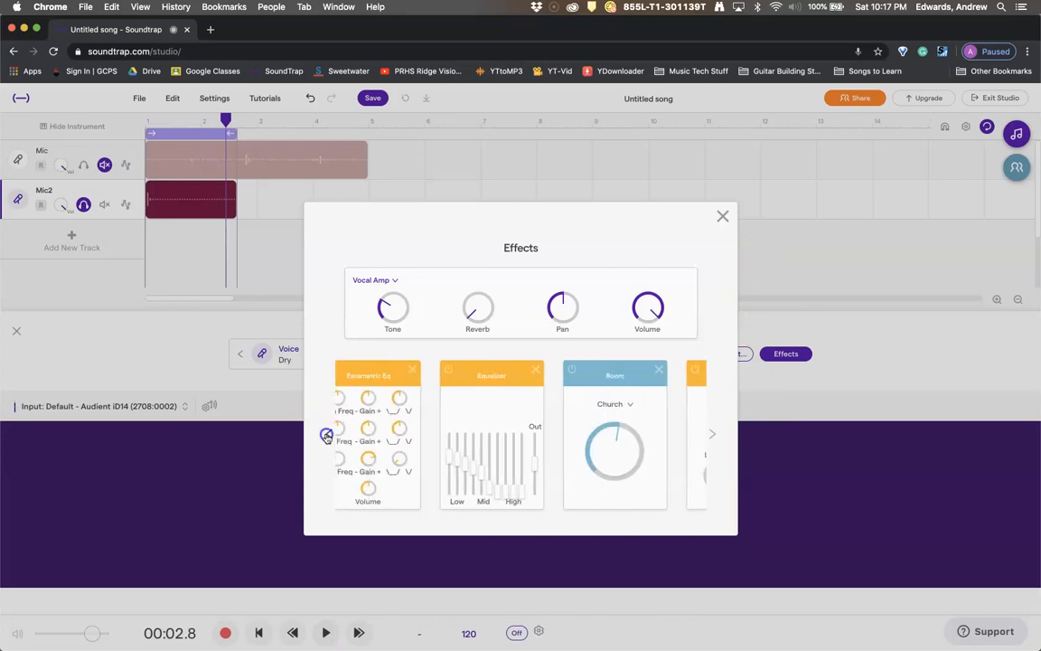
{"action": "left_click", "coordinate": [327, 433]}
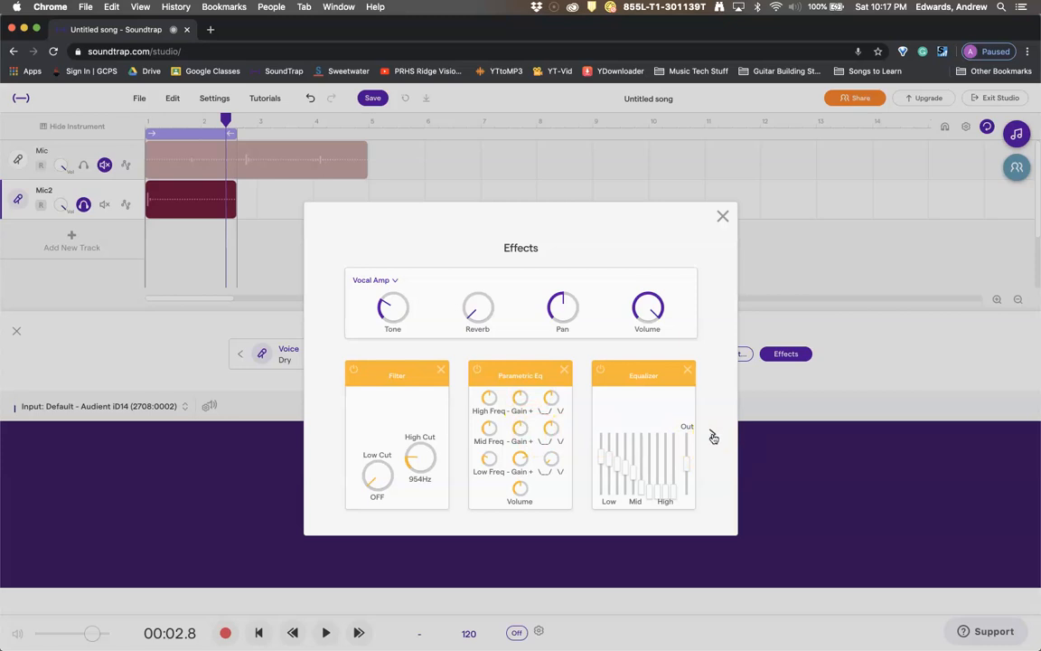
{"action": "left_click", "coordinate": [714, 436]}
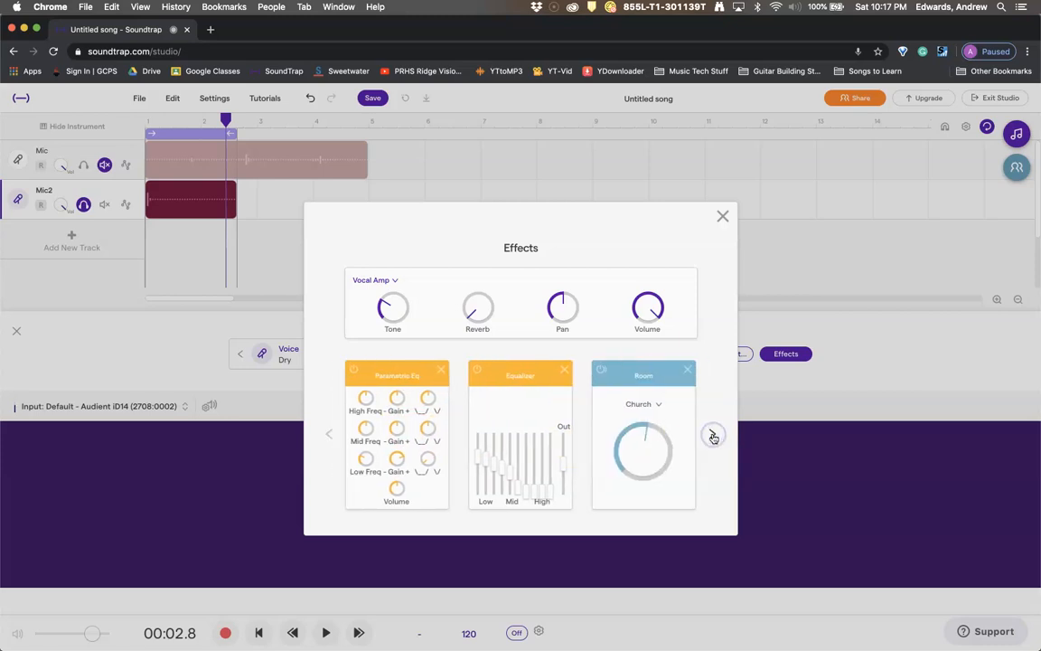
{"action": "left_click", "coordinate": [713, 437]}
{"action": "left_click", "coordinate": [713, 437]}
{"action": "left_click", "coordinate": [713, 437]}
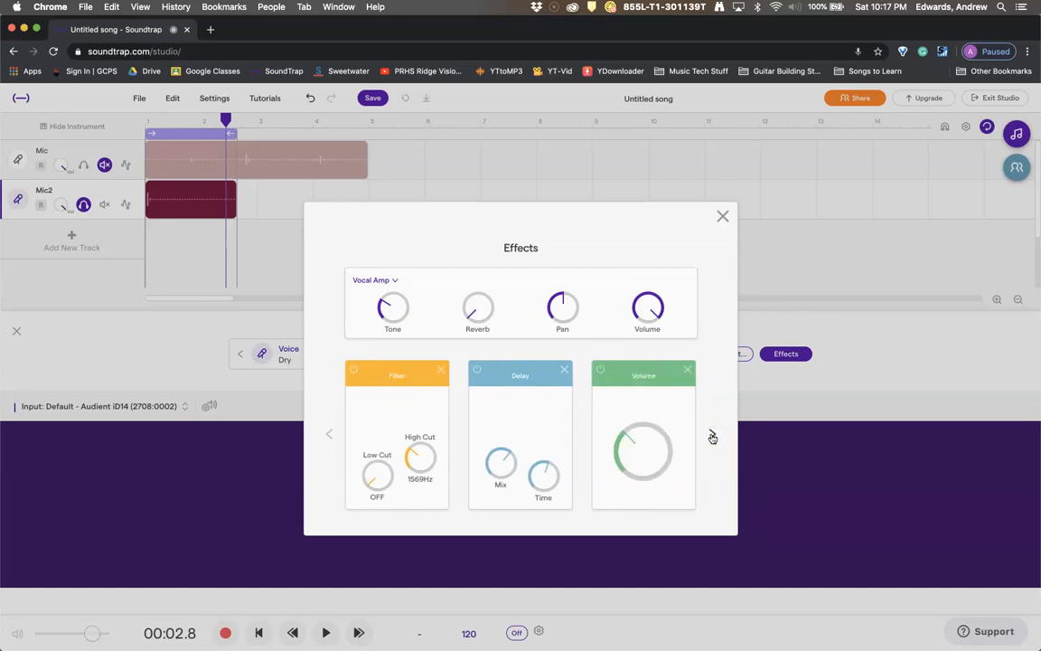
{"action": "left_click", "coordinate": [712, 438]}
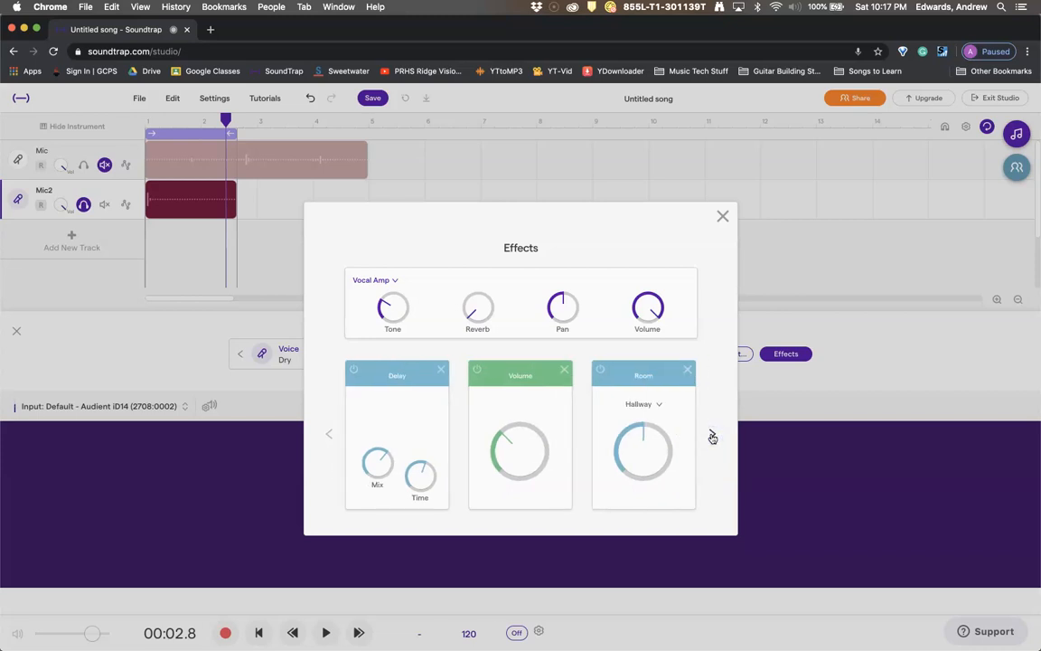
{"action": "left_click", "coordinate": [712, 437]}
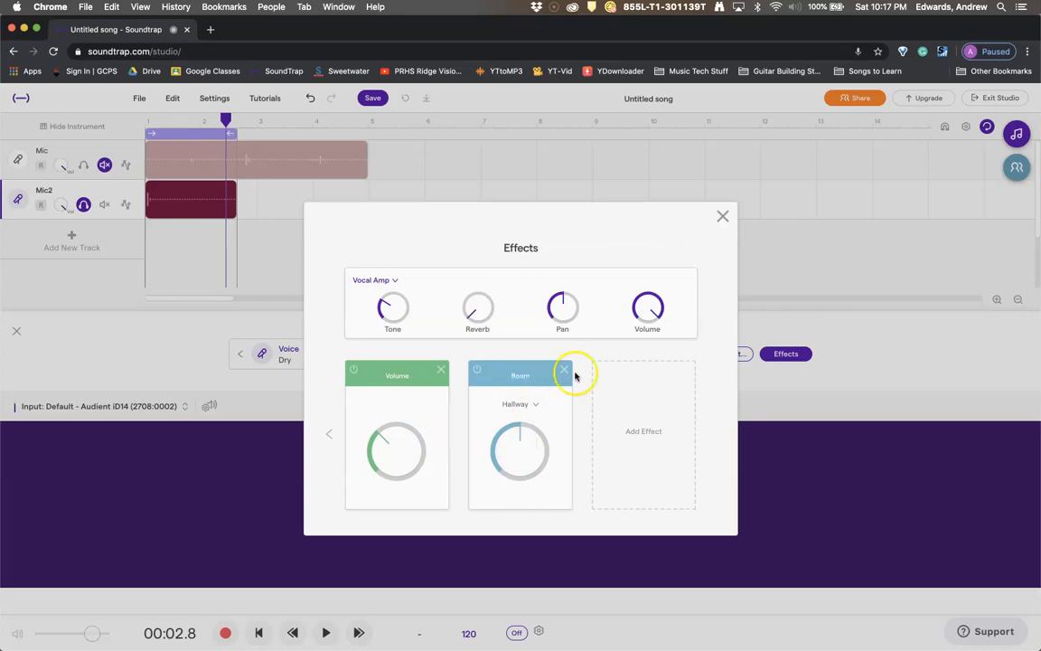
{"action": "left_click", "coordinate": [723, 219]}
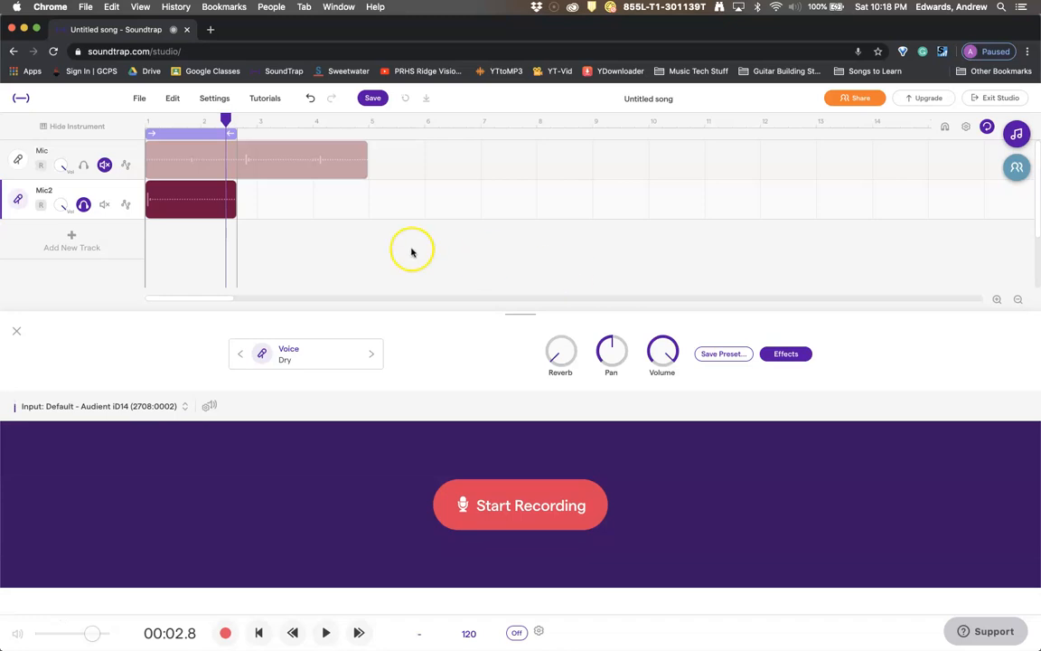
Step: Add a third microphone track and give it the Dry preset from Voice and Mic
{"action": "left_click", "coordinate": [78, 237]}
{"action": "left_click", "coordinate": [400, 323]}
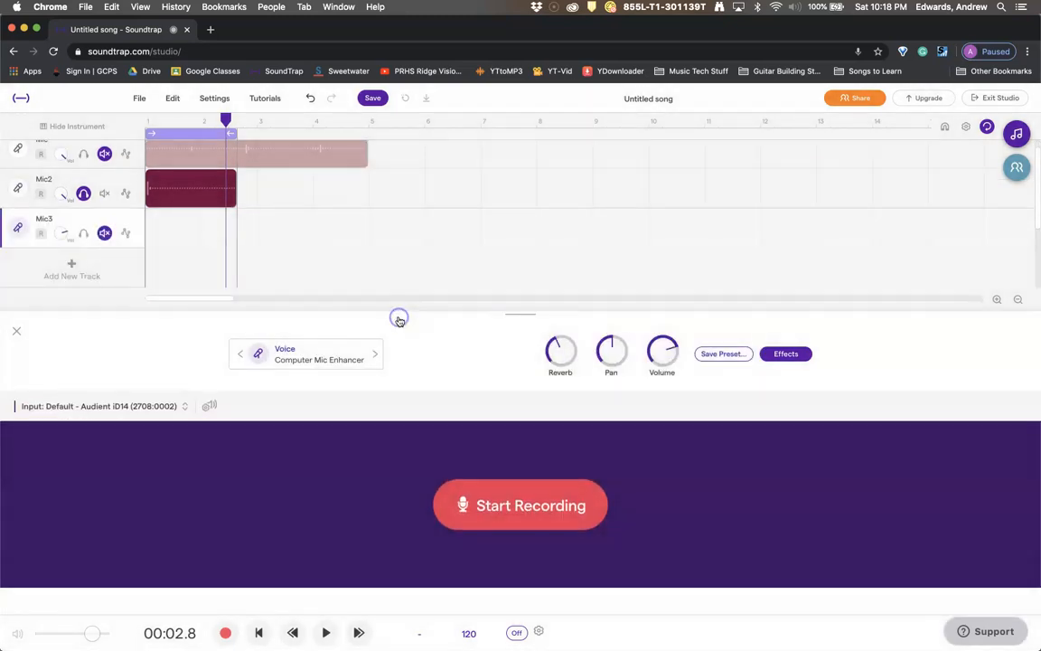
{"action": "left_click", "coordinate": [349, 346]}
{"action": "left_click", "coordinate": [612, 303]}
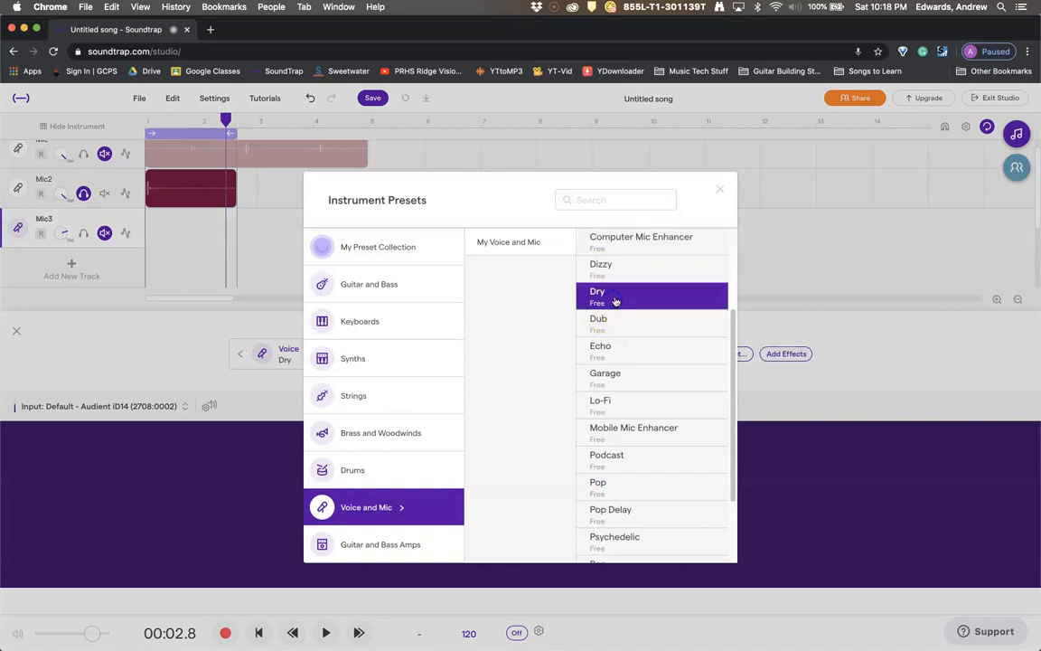
{"action": "left_click", "coordinate": [720, 189]}
Step: Move the looped region from Mic2 to Mic3, solo Mic3, and play the sound without effects
{"action": "left_click_drag", "start_coordinate": [186, 201], "coordinate": [181, 226]}
{"action": "left_click", "coordinate": [83, 233]}
{"action": "left_click", "coordinate": [167, 234]}
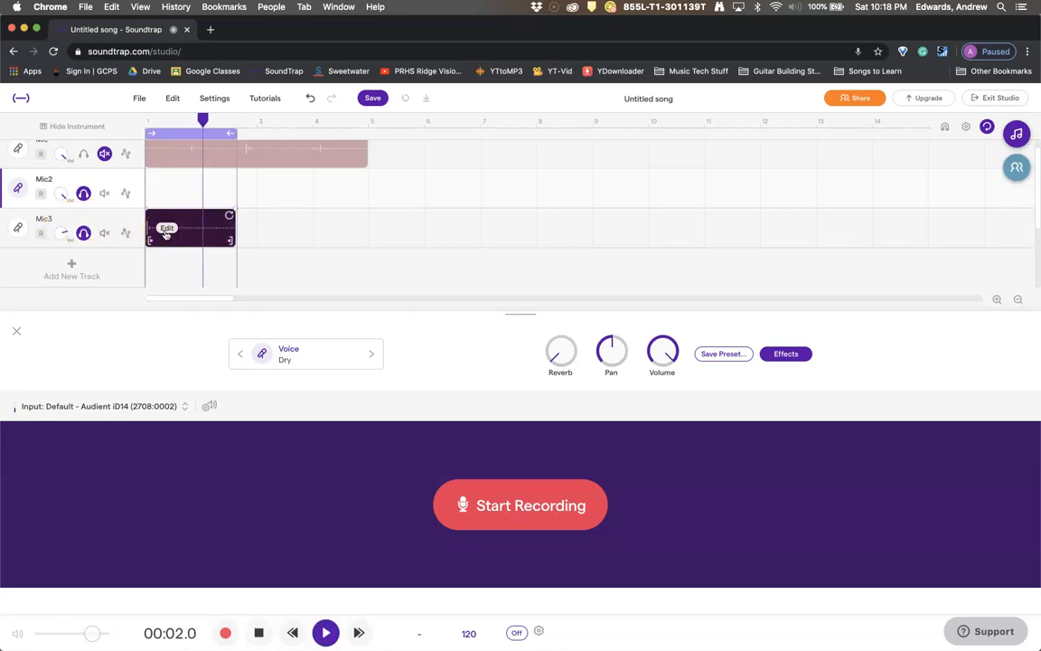
{"action": "key", "text": "space"}
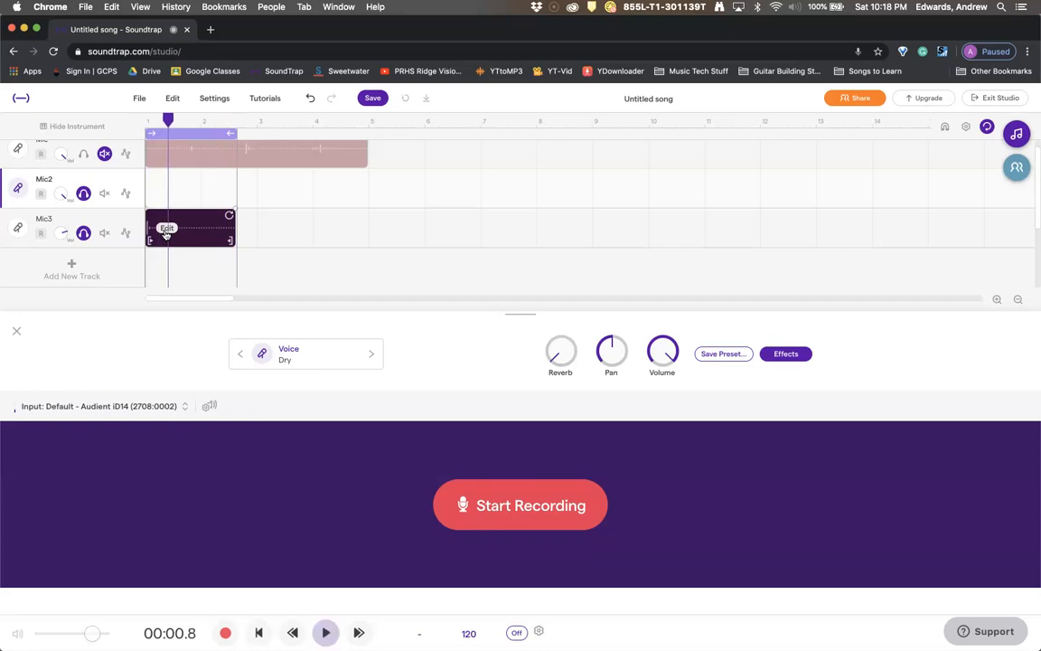
Step: Move the region back to the Mic2 track and play the loop through its effects
{"action": "left_click_drag", "start_coordinate": [198, 228], "coordinate": [195, 193]}
{"action": "left_click", "coordinate": [179, 269]}
{"action": "key", "text": "space"}
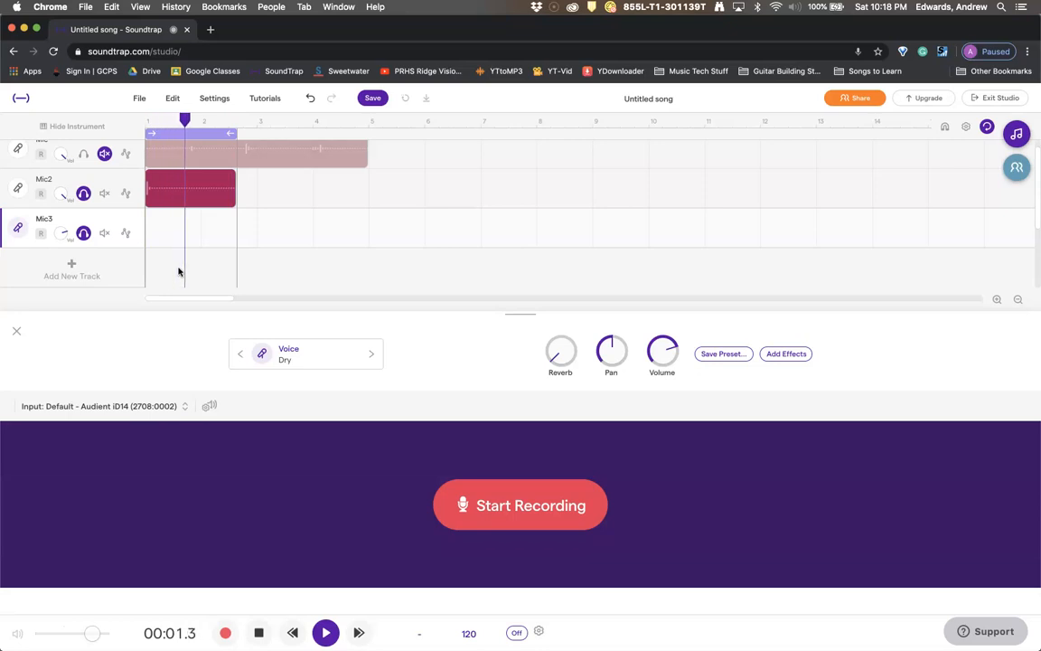
{"action": "key", "text": "space"}
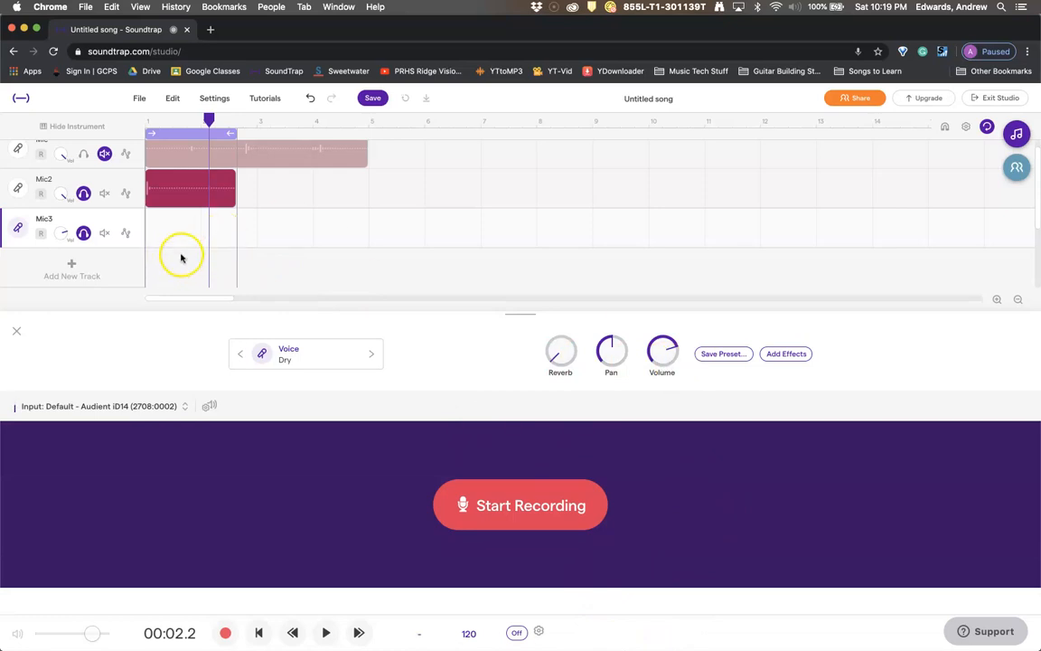
Step: Show the song's collaborators and save the song
{"action": "left_click", "coordinate": [575, 206]}
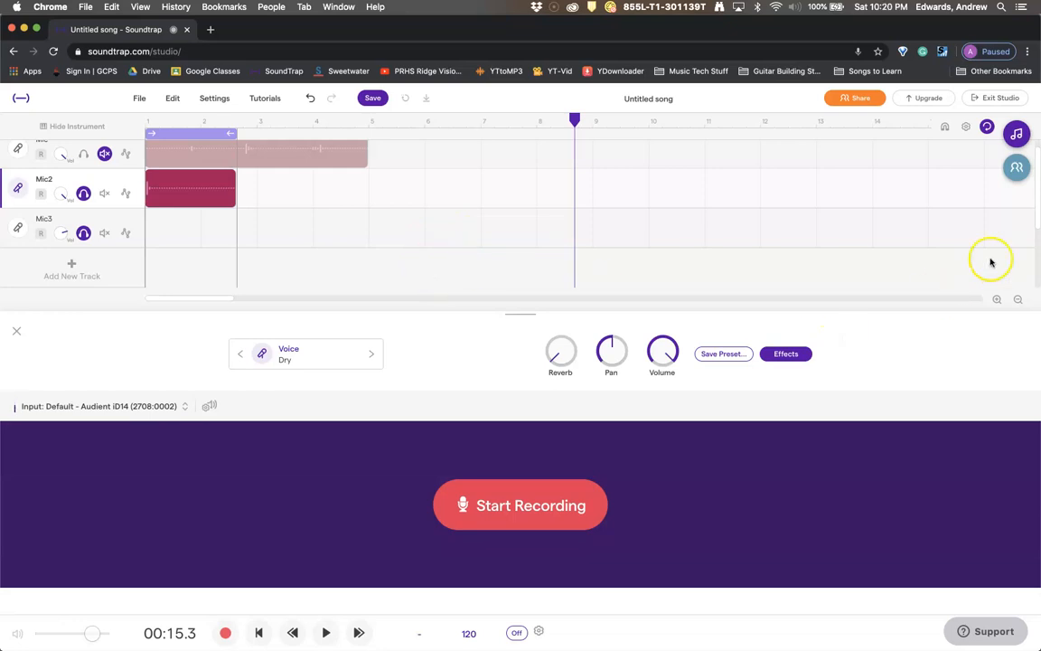
{"action": "left_click", "coordinate": [1019, 170]}
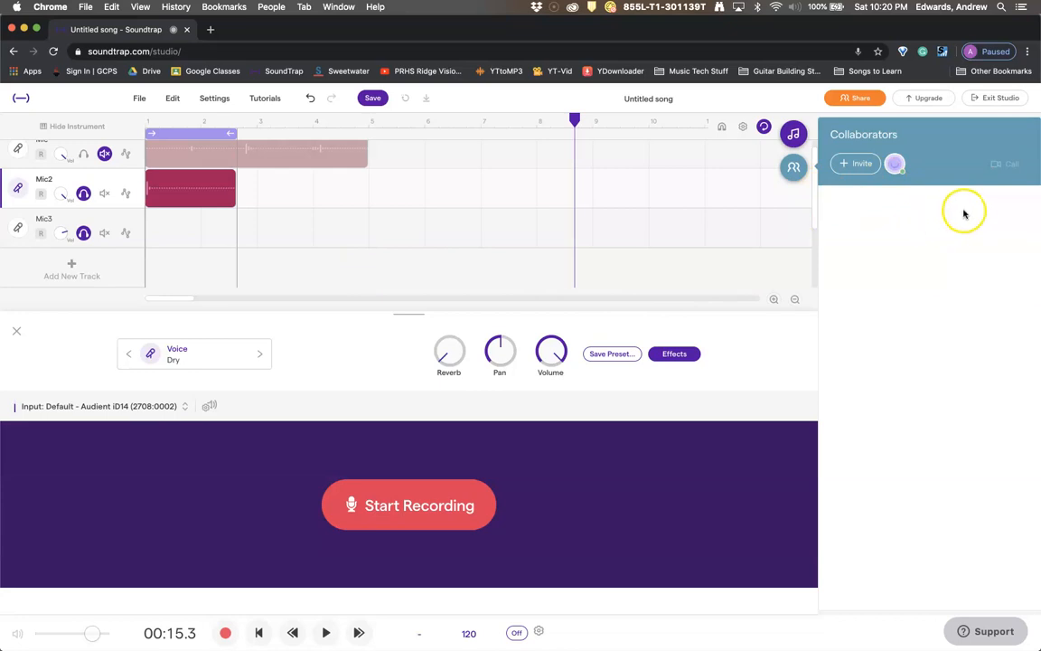
{"action": "left_click", "coordinate": [377, 100]}
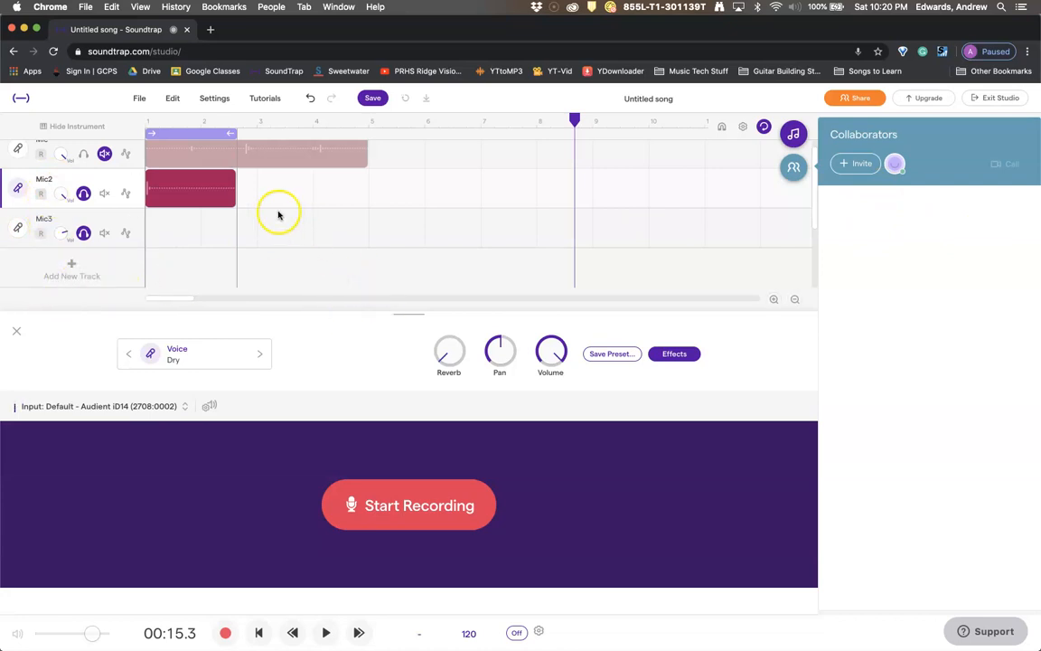
Step: Rename the Mic3 track with a note beginning "Check this out and compa", and select the region on Mic2
{"action": "double_click", "coordinate": [44, 221]}
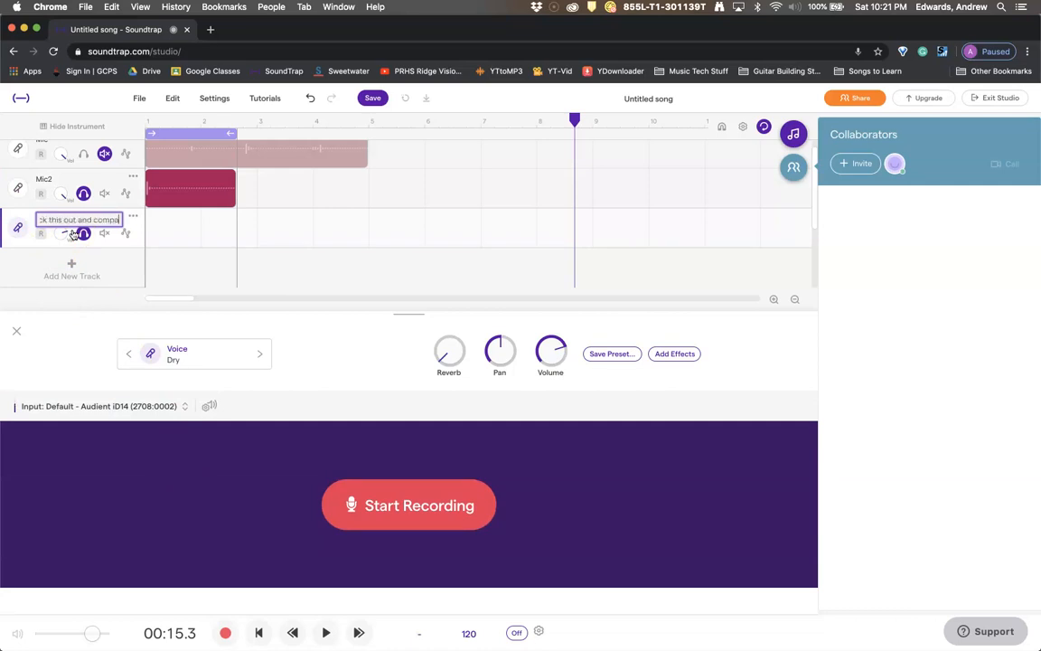
{"action": "key", "text": "Return"}
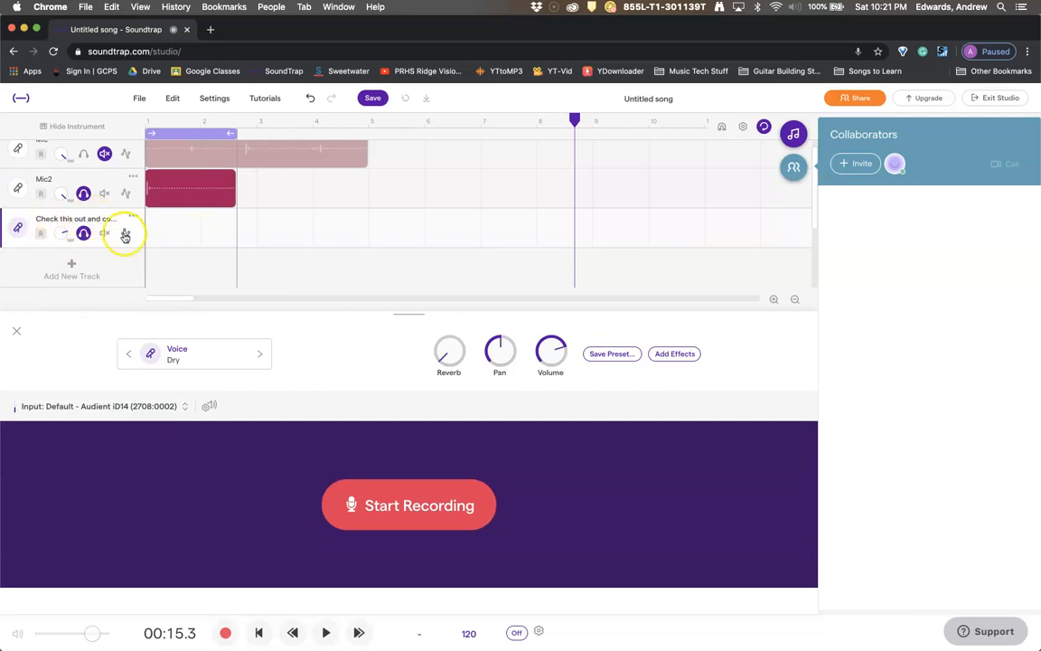
{"action": "mouse_move", "coordinate": [181, 202]}
{"action": "left_mouse_down"}
{"action": "mouse_move", "coordinate": [181, 233]}
{"action": "mouse_move", "coordinate": [182, 188]}
{"action": "left_mouse_up"}
{"action": "left_click", "coordinate": [288, 257]}
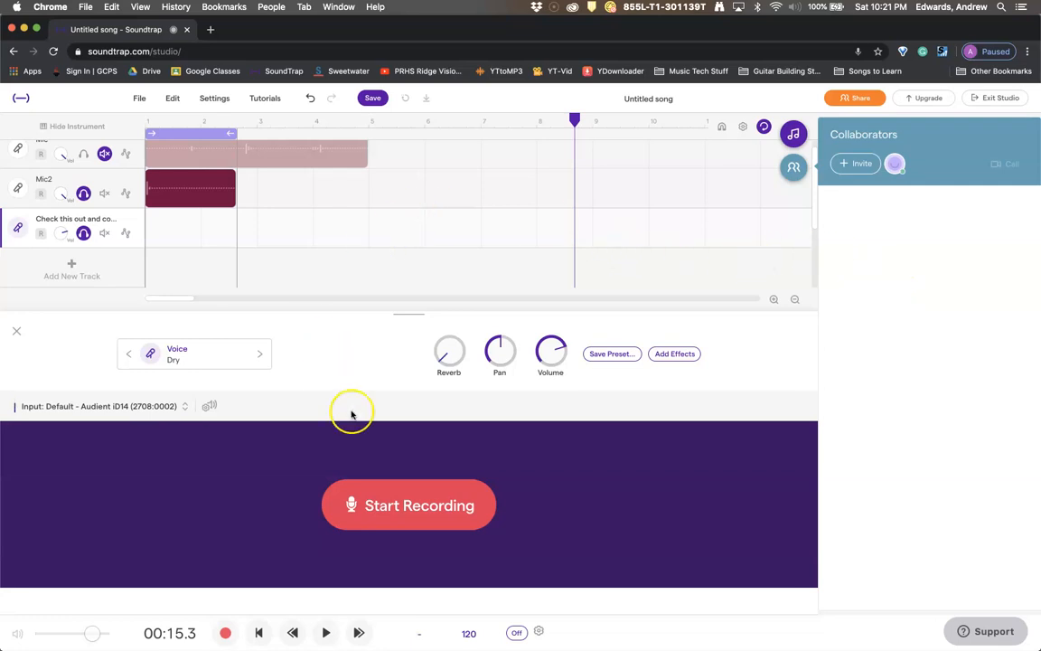
Step: Examine the effects available for the renamed track and close the effect list without adding any
{"action": "left_click", "coordinate": [689, 354]}
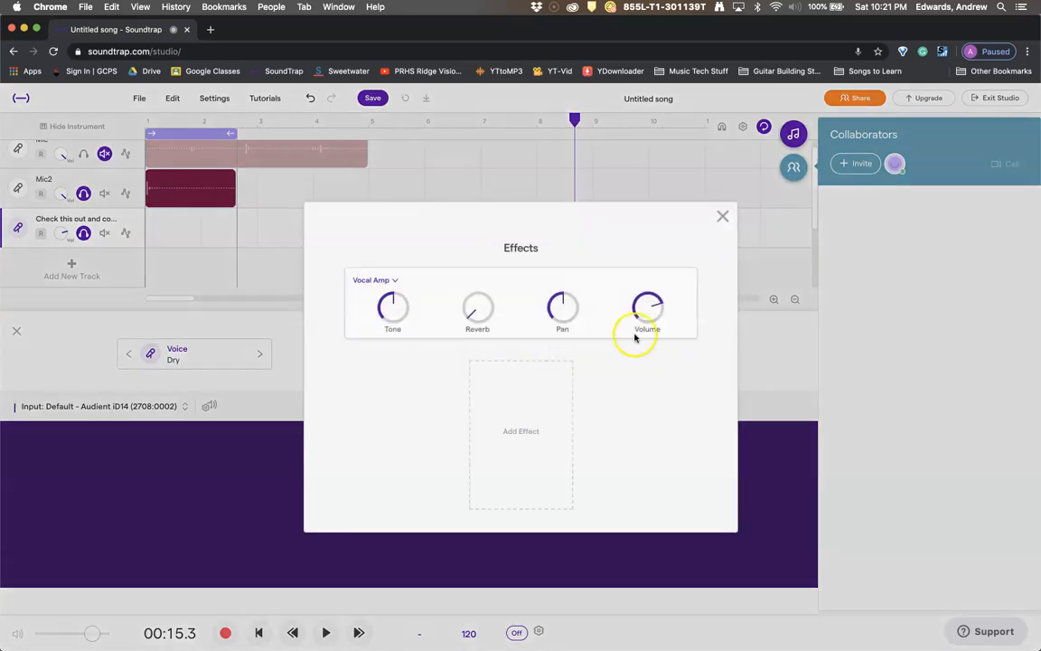
{"action": "left_click", "coordinate": [562, 409]}
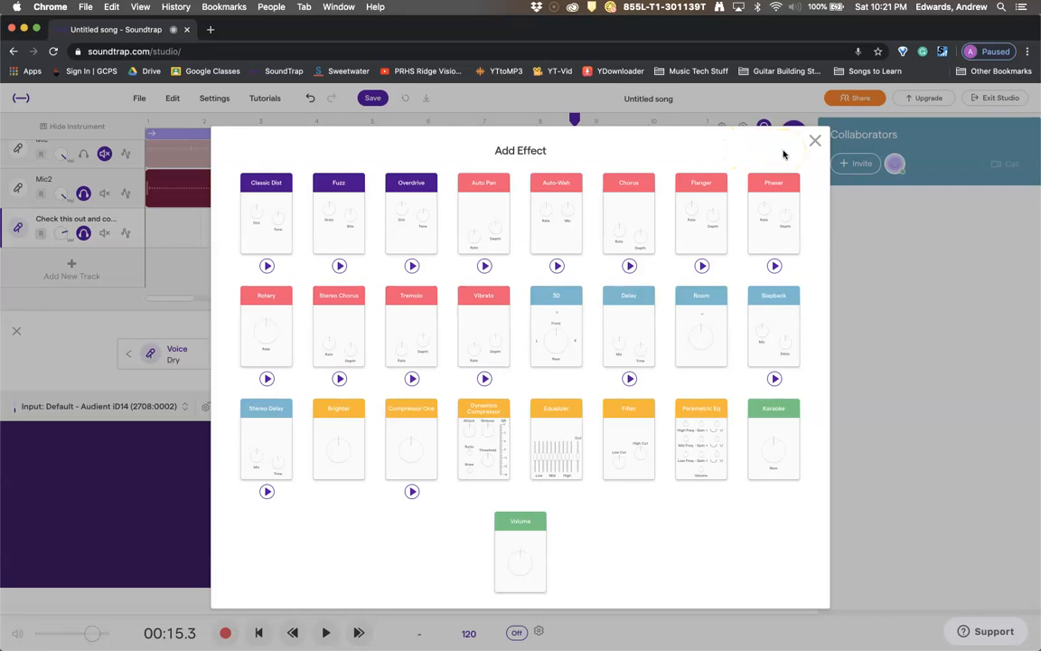
{"action": "left_click", "coordinate": [813, 141]}
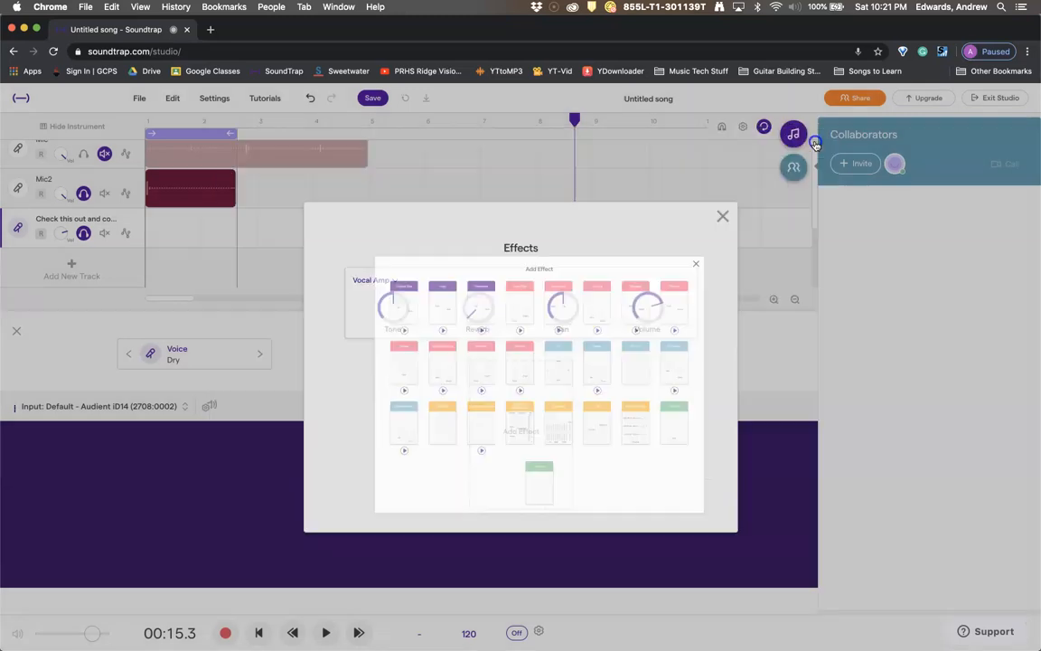